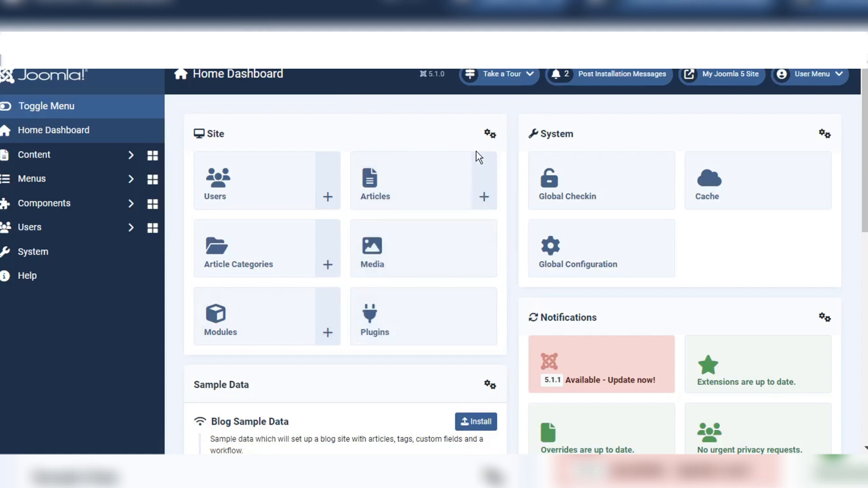
Step: Open the public site, then start a new item from Menus > All Menu Items, declining statistics
click(719, 83)
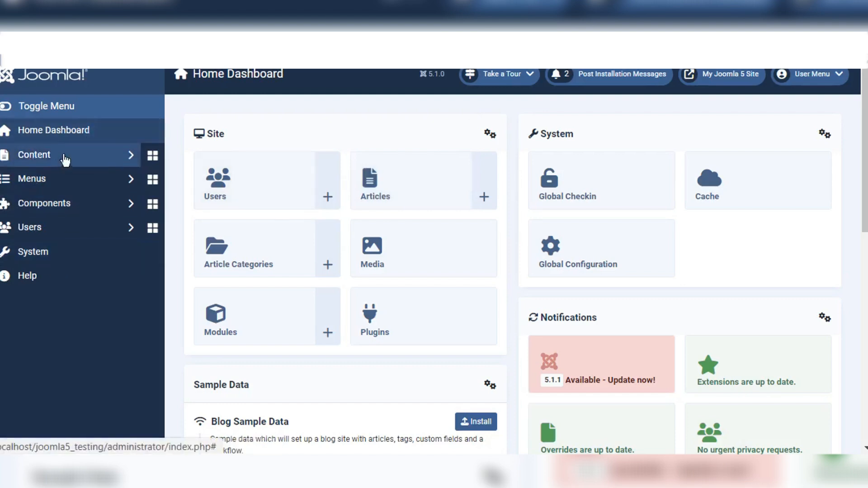
click(71, 179)
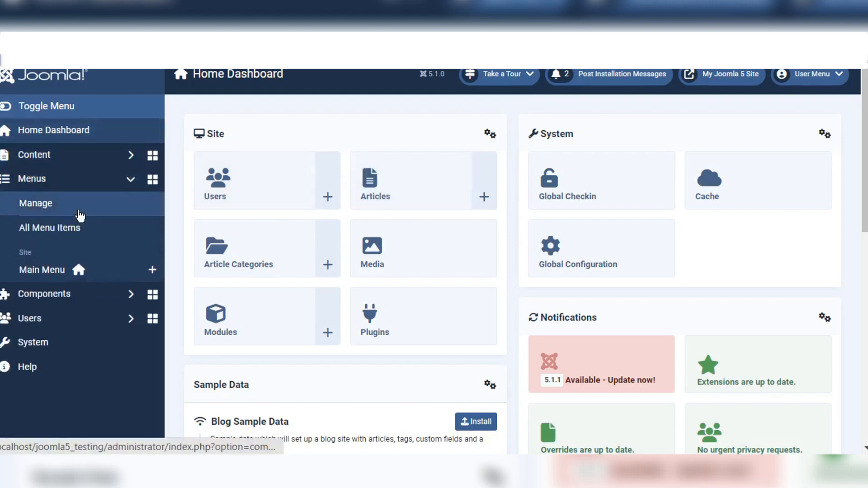
click(56, 227)
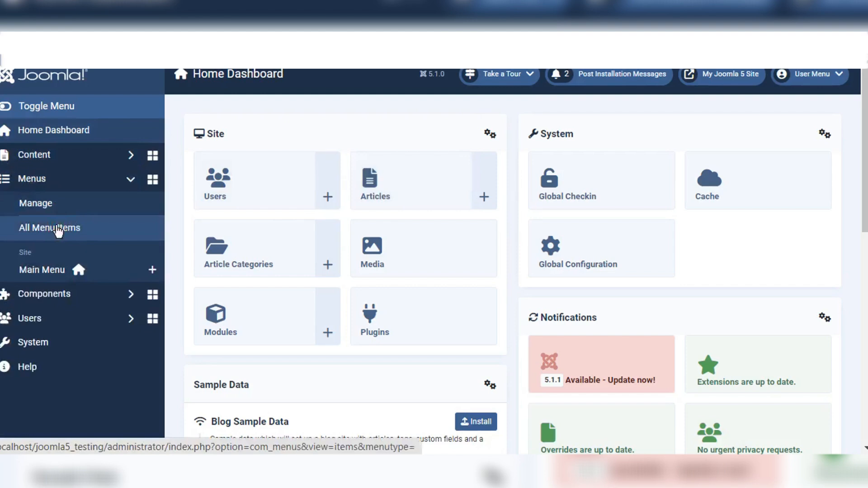
click(57, 228)
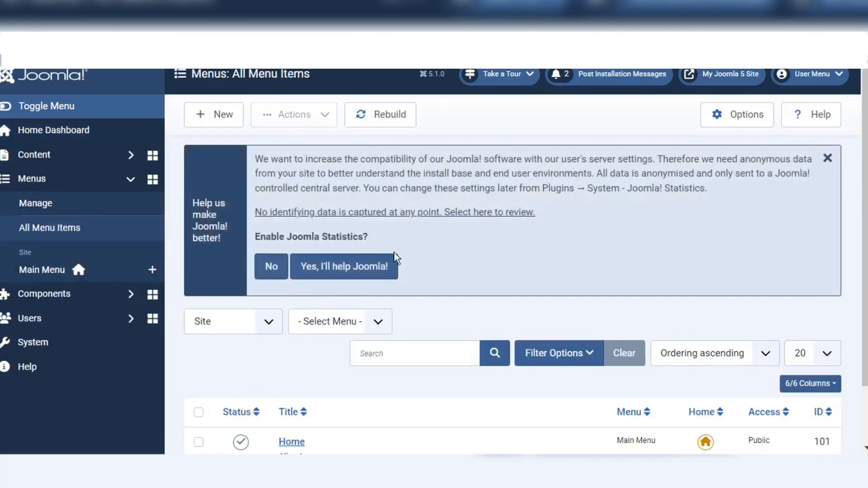
click(281, 267)
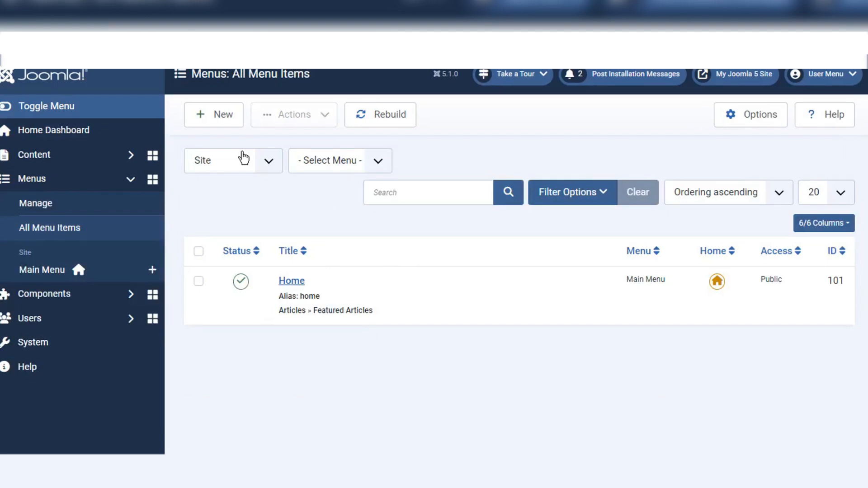
click(220, 116)
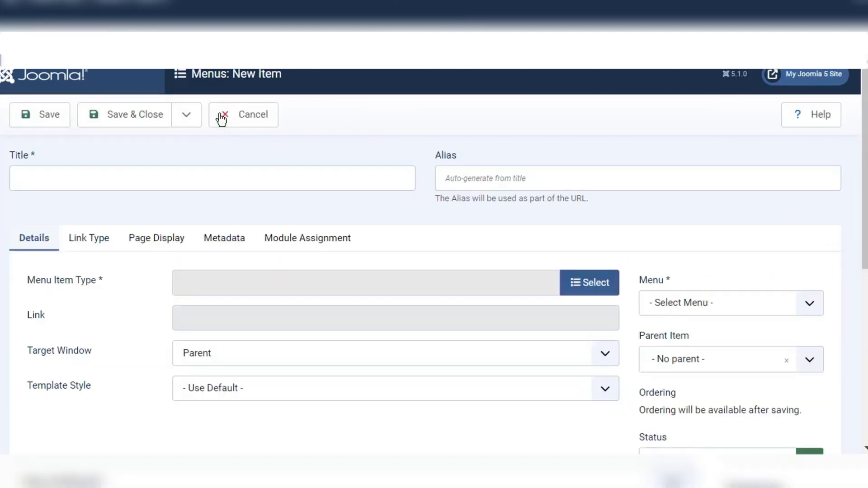
Step: Title the menu item 'Registration' and set its type to Users > Registration Form
click(192, 175)
text(Re)
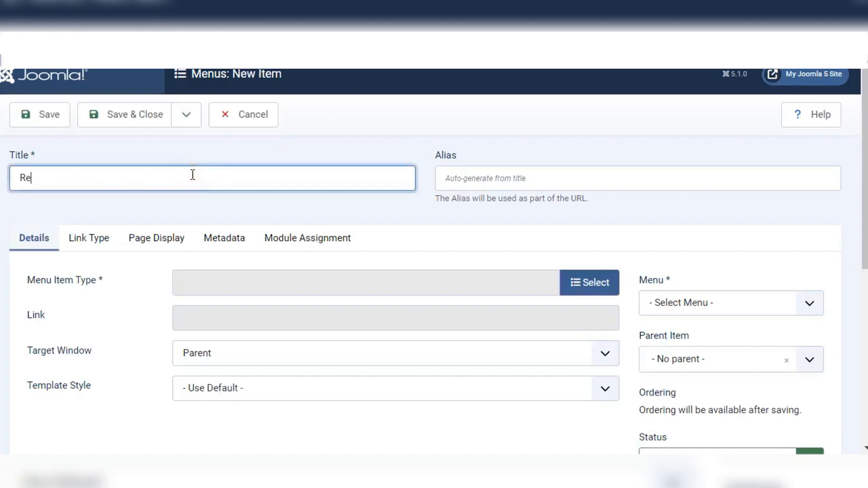
text(gistration)
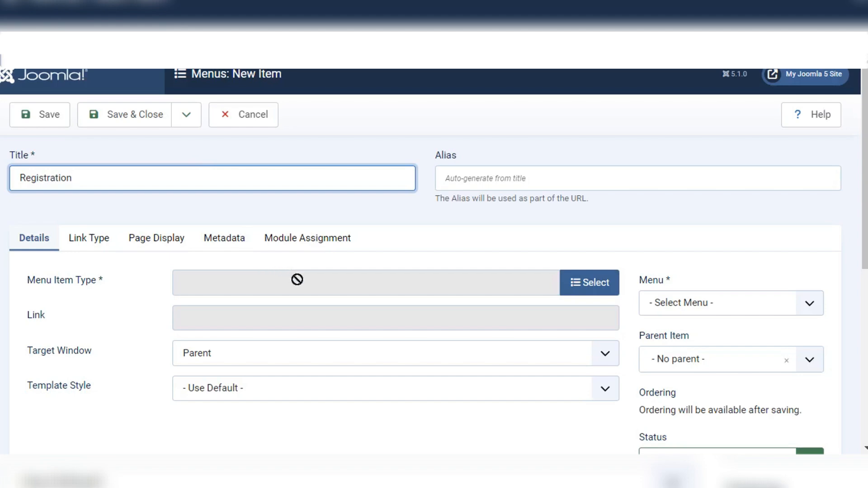
click(580, 282)
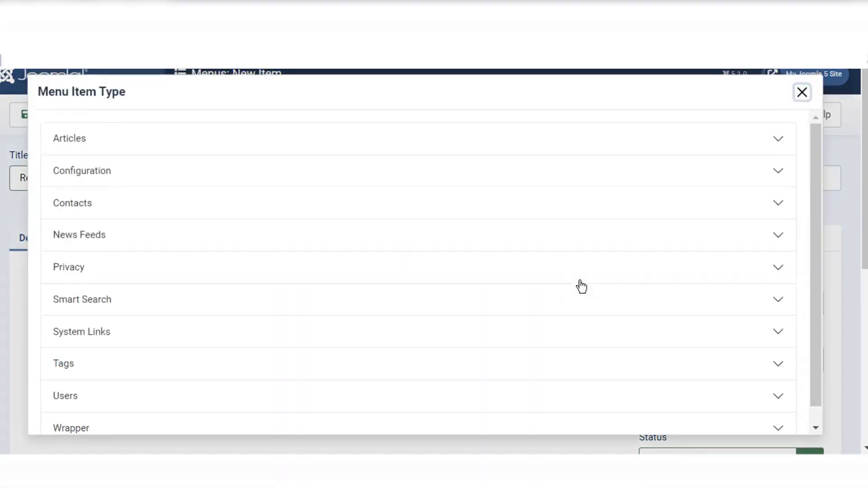
scroll(308, 268, down, 1)
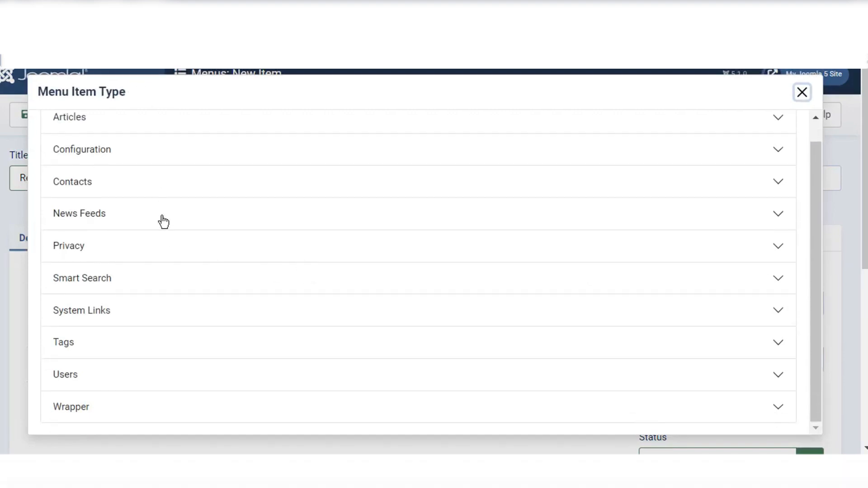
click(82, 376)
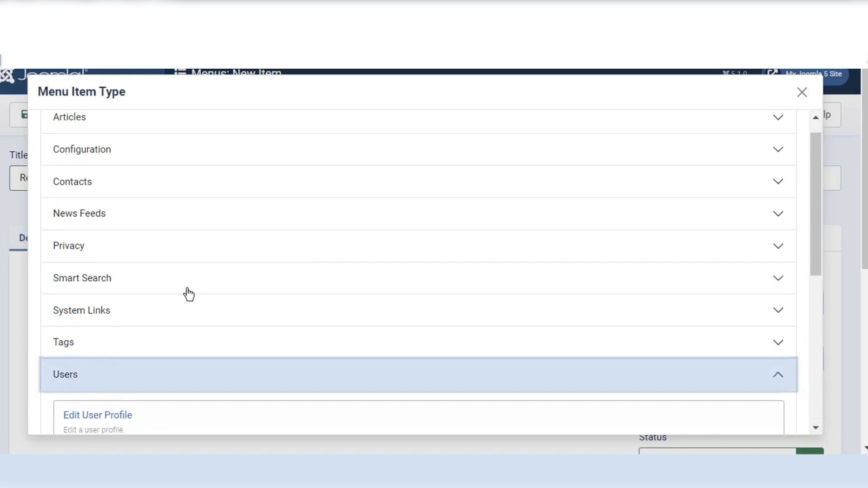
scroll(188, 295, down, 5)
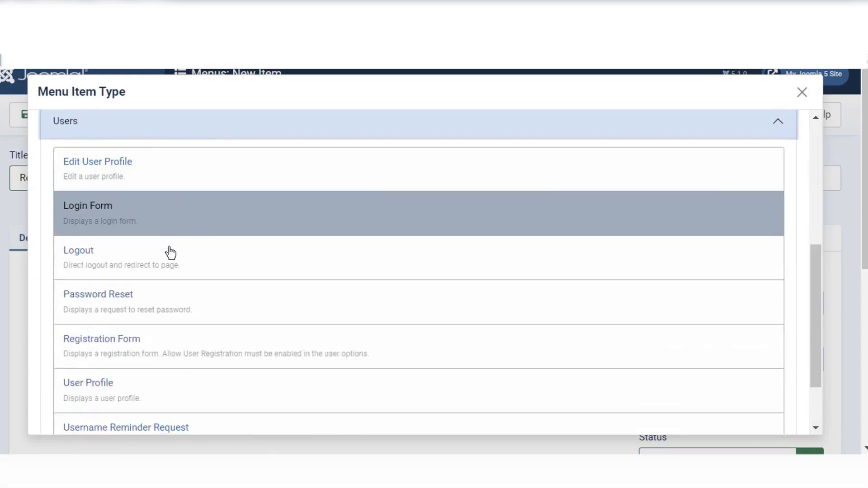
scroll(130, 275, down, 3)
click(180, 270)
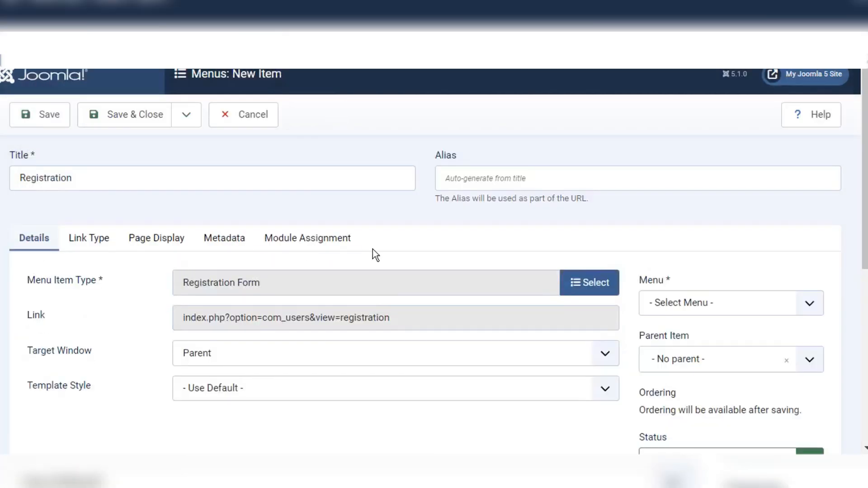
scroll(373, 250, down, 2)
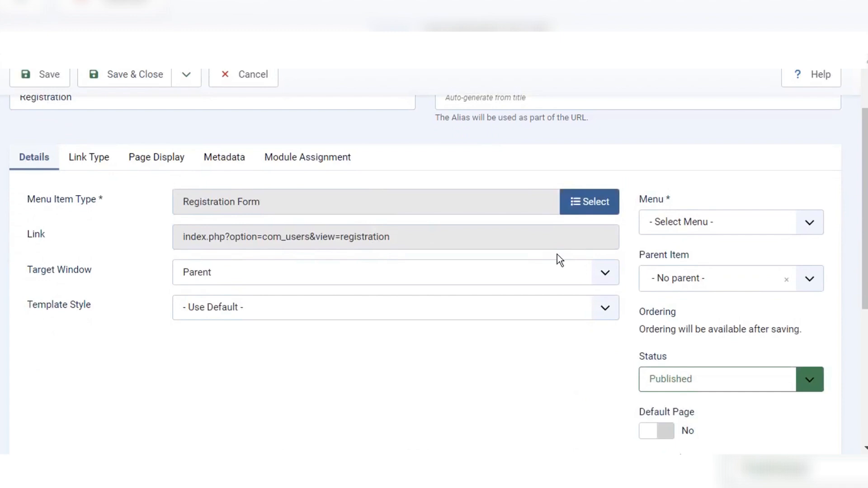
Step: Place the Registration item in the Main Menu and save and close it
click(809, 225)
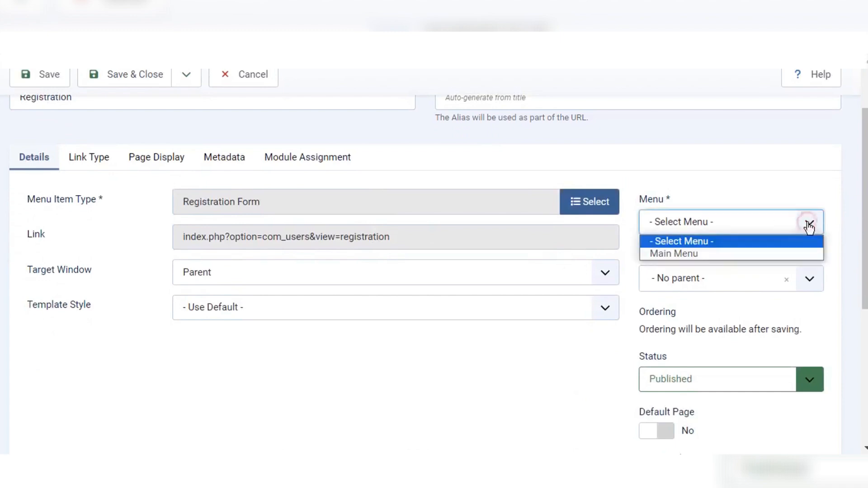
click(737, 256)
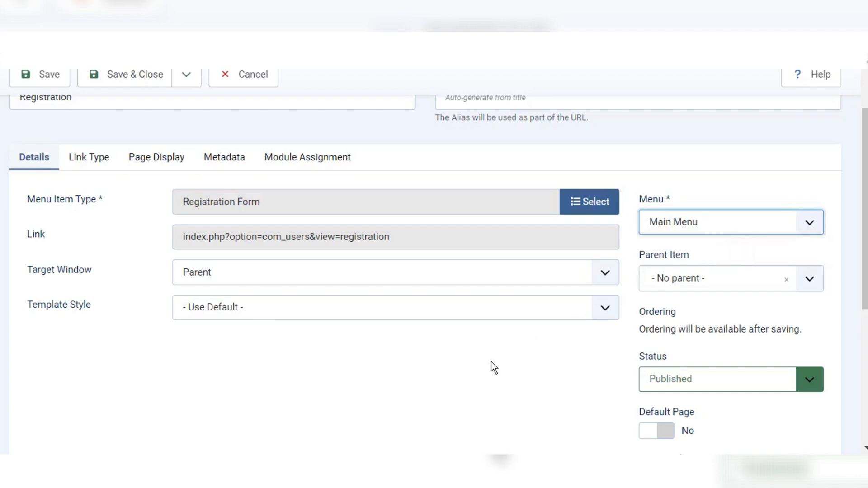
scroll(519, 388, down, 2)
scroll(520, 387, down, 3)
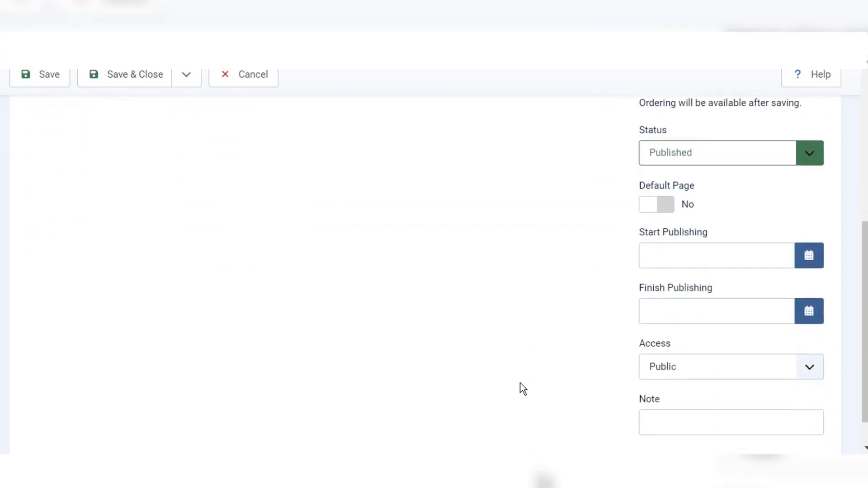
scroll(519, 388, up, 6)
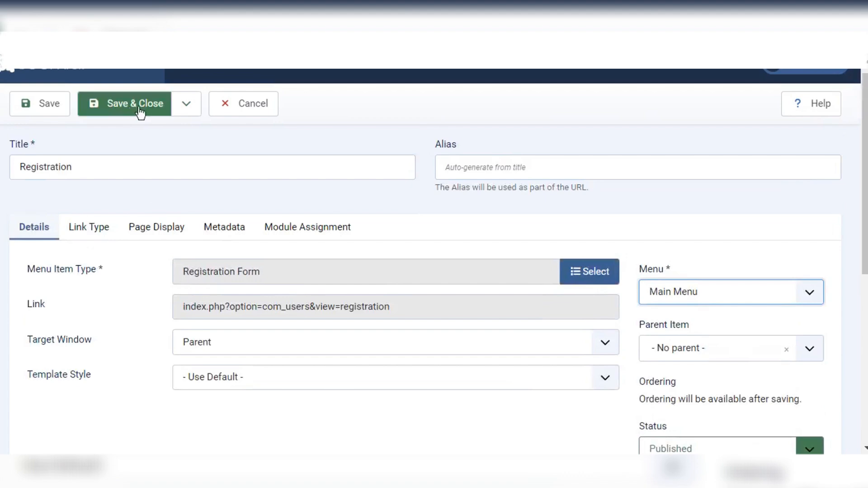
click(144, 110)
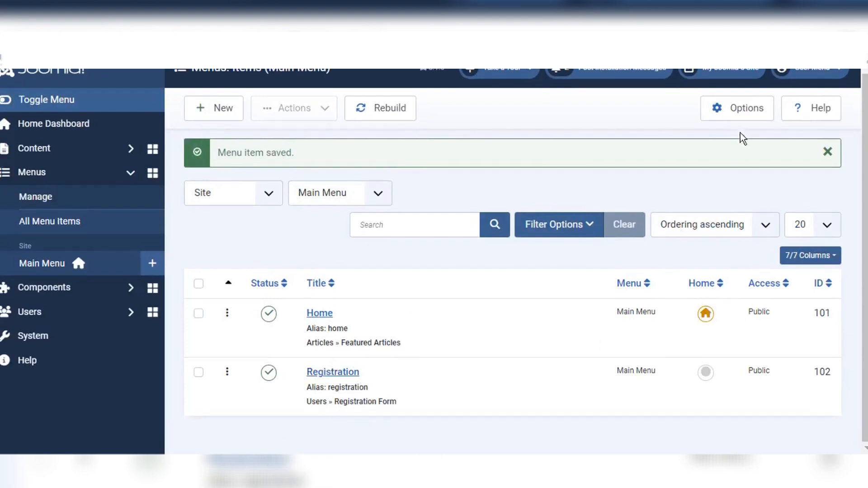
click(718, 70)
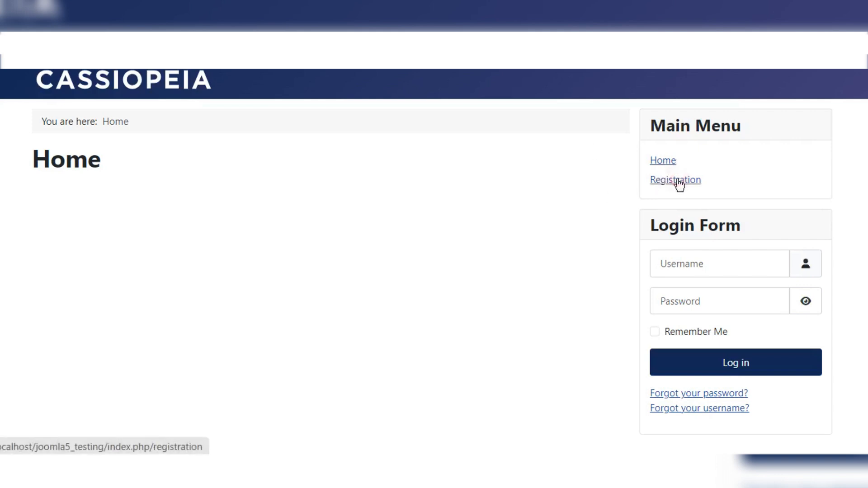
click(678, 180)
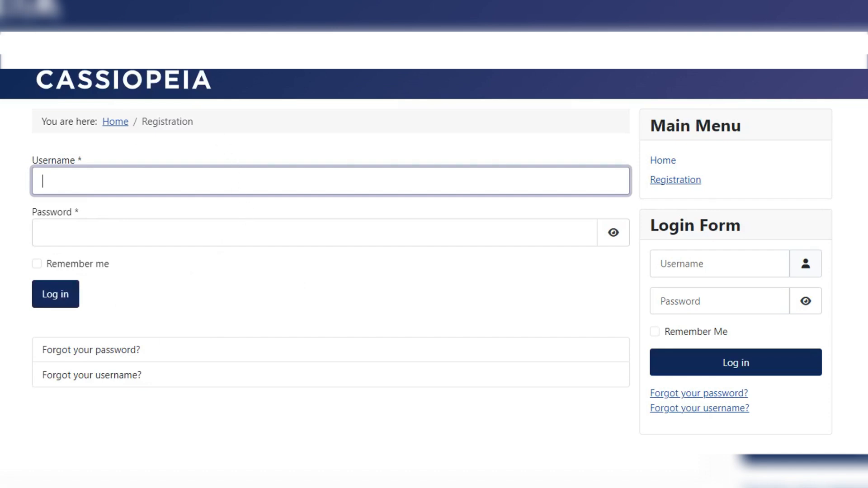
click(82, 46)
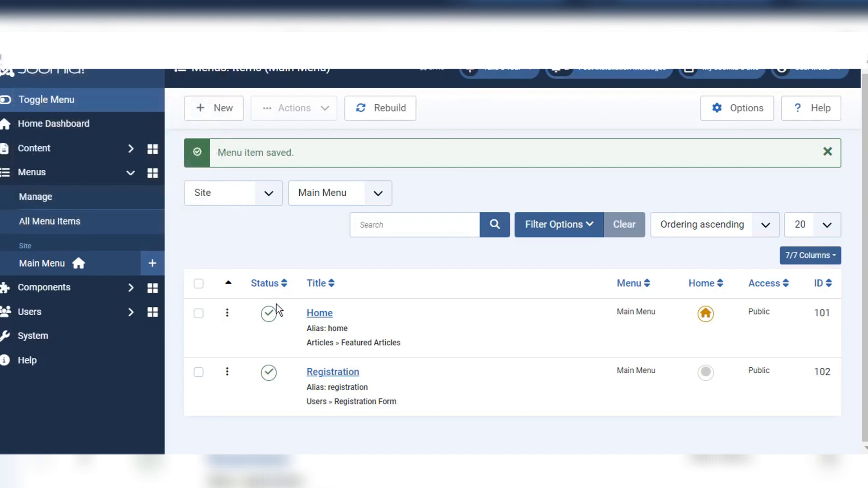
Step: Open the Users list and its component Options
click(67, 319)
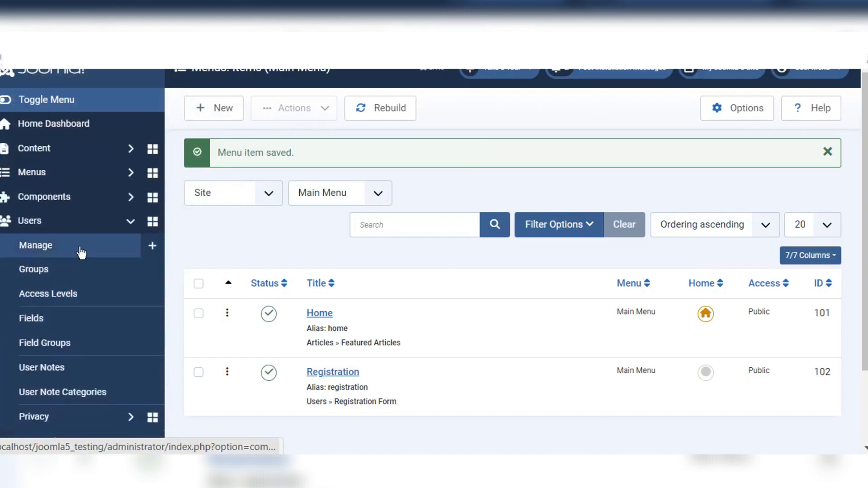
click(81, 251)
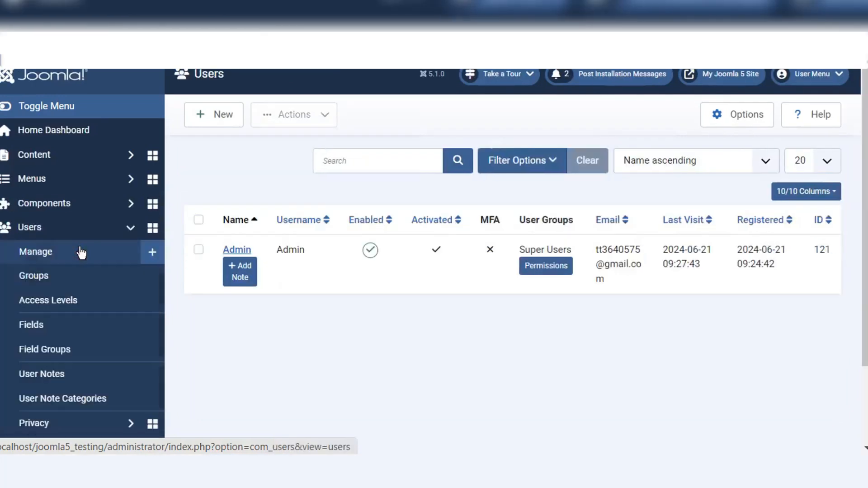
click(745, 116)
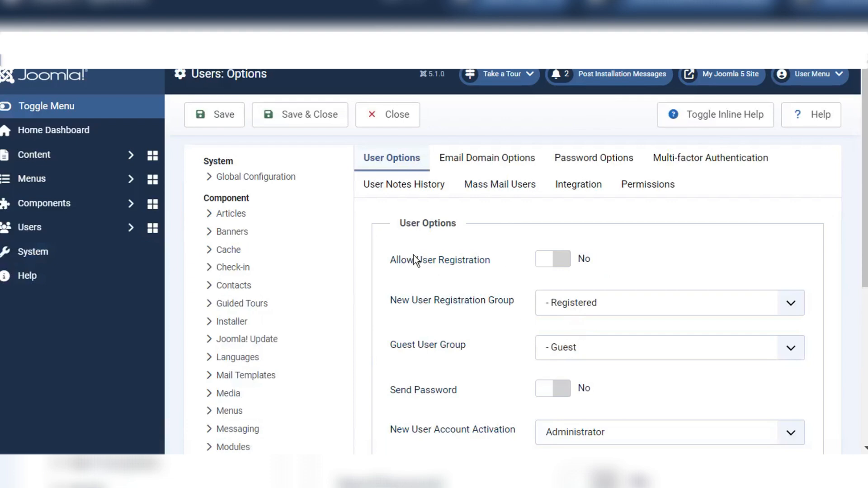
Step: Allow user registration, keep Guest as guest group, assign new users to Guest, and save
click(562, 259)
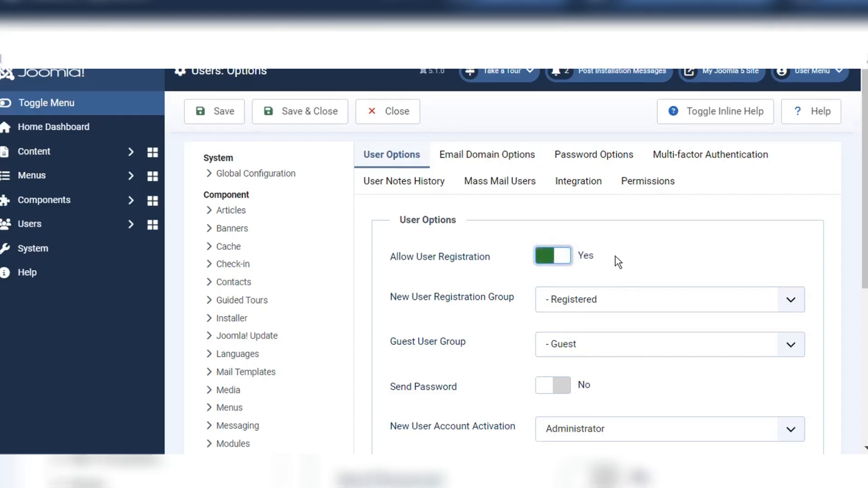
scroll(615, 257, down, 3)
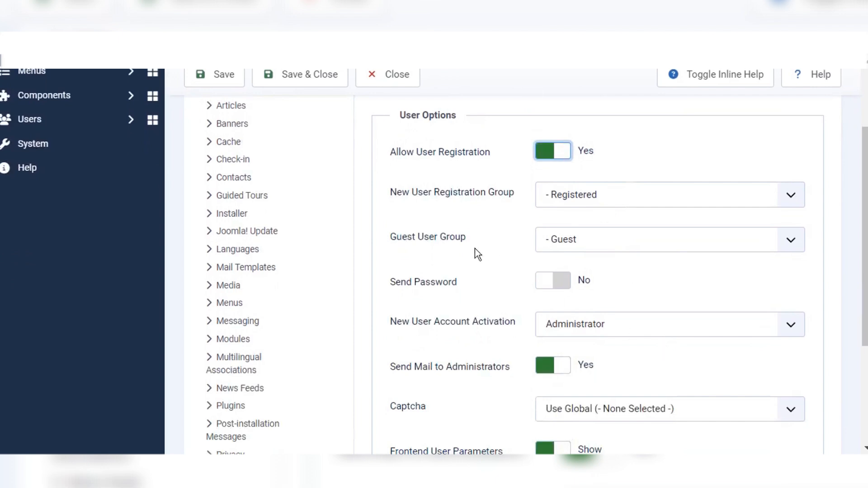
click(599, 241)
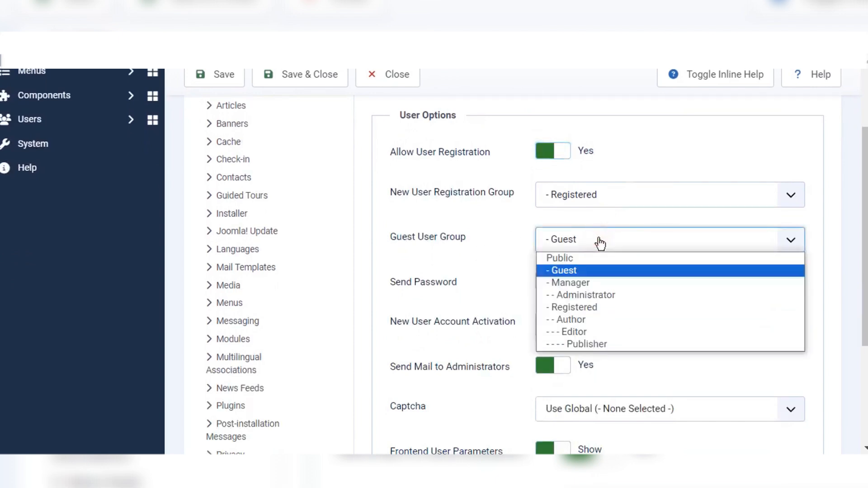
click(584, 270)
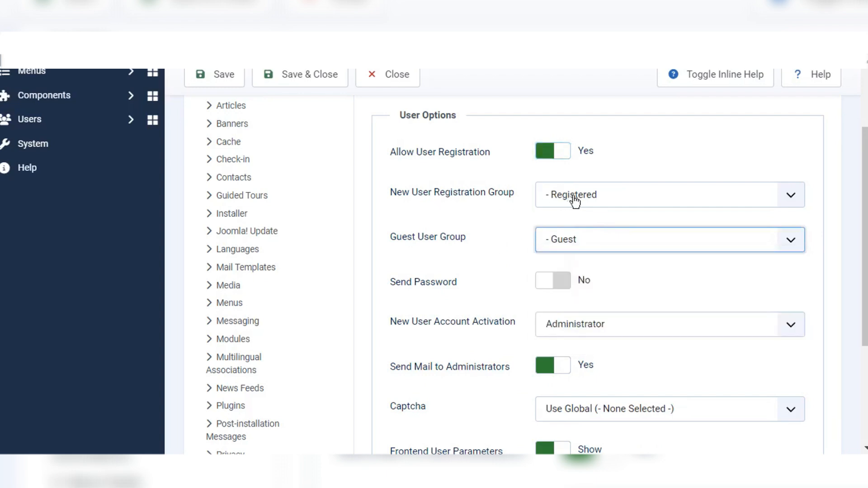
click(622, 198)
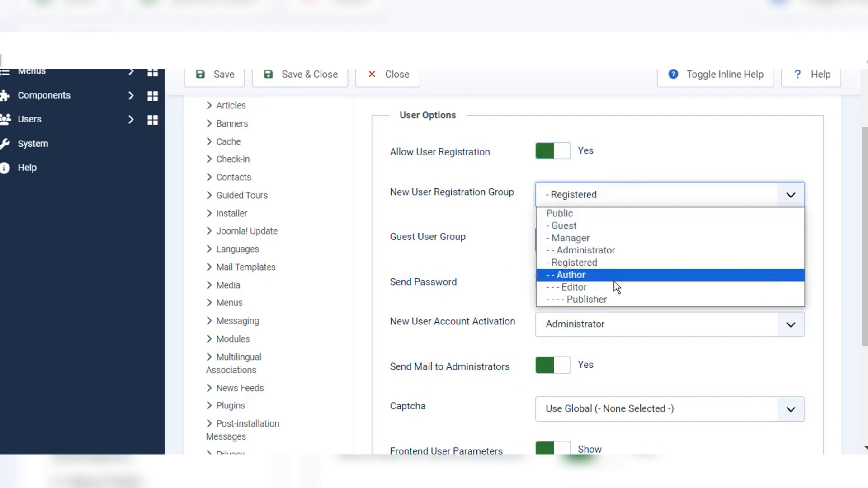
click(591, 225)
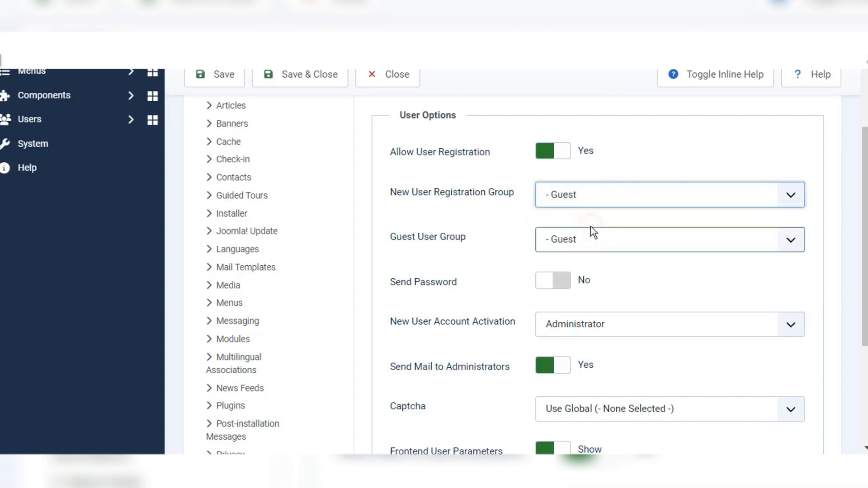
click(318, 80)
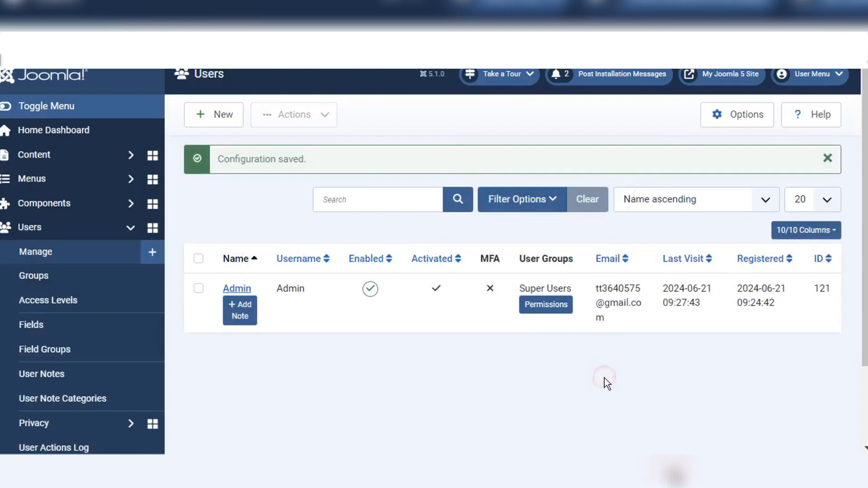
Step: Open the site home page, dismiss the memory saver popup, and go to Registration
click(711, 75)
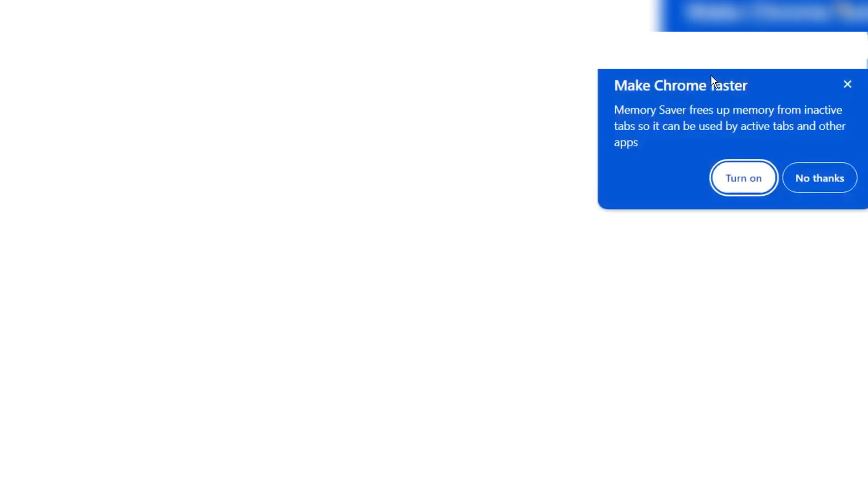
click(847, 84)
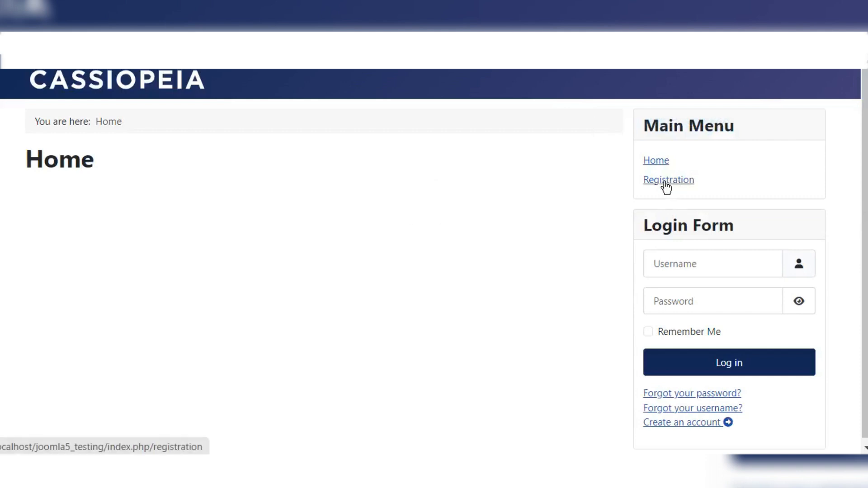
click(667, 180)
scroll(290, 266, down, 2)
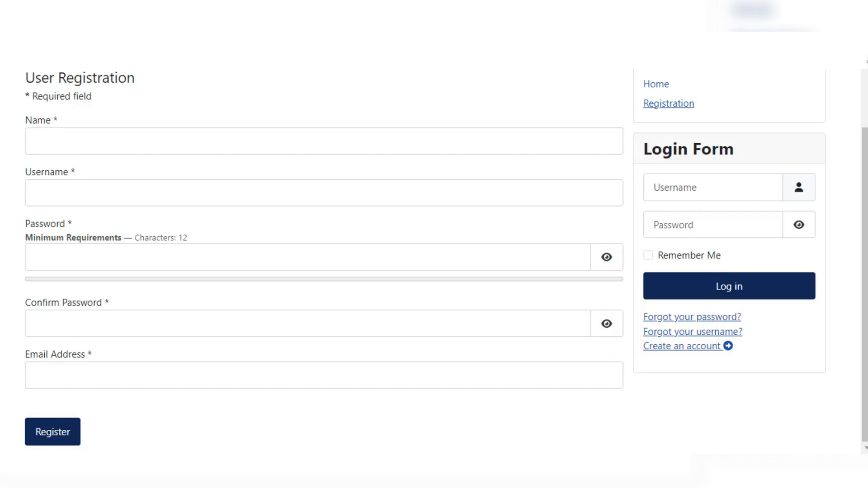
Step: Enter 'TEsting' as the name and 'Testing' as the username
click(402, 142)
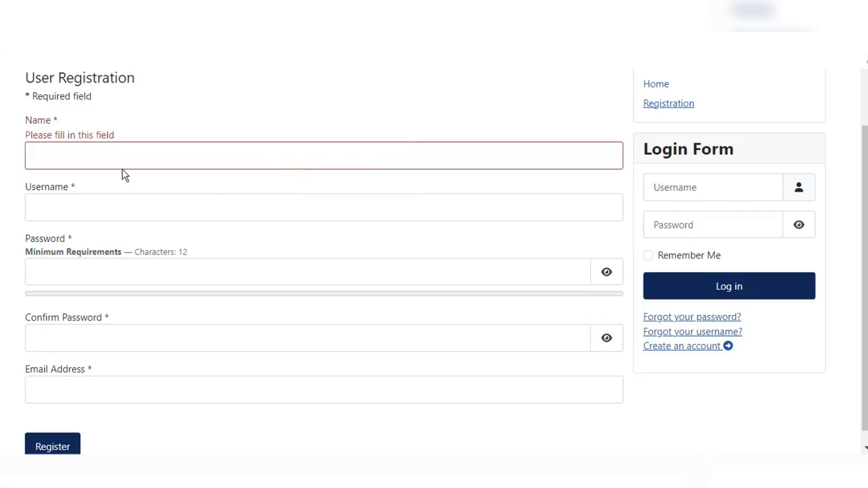
click(151, 159)
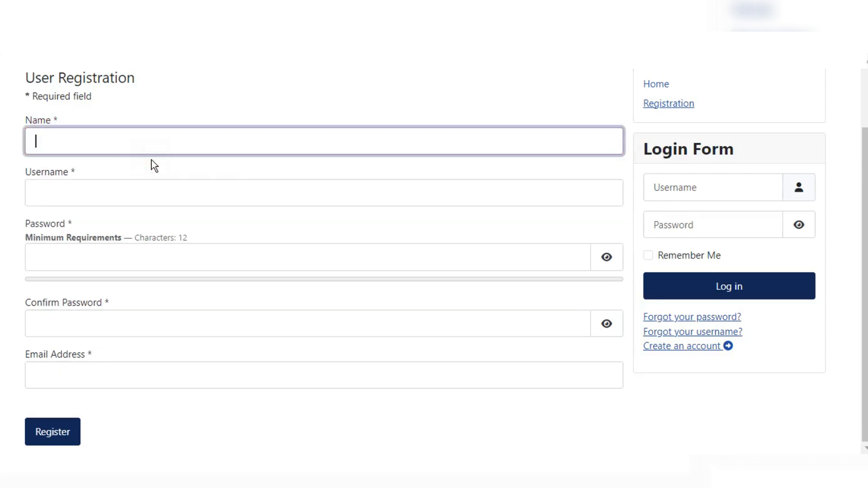
text(TEsting)
key(Tab)
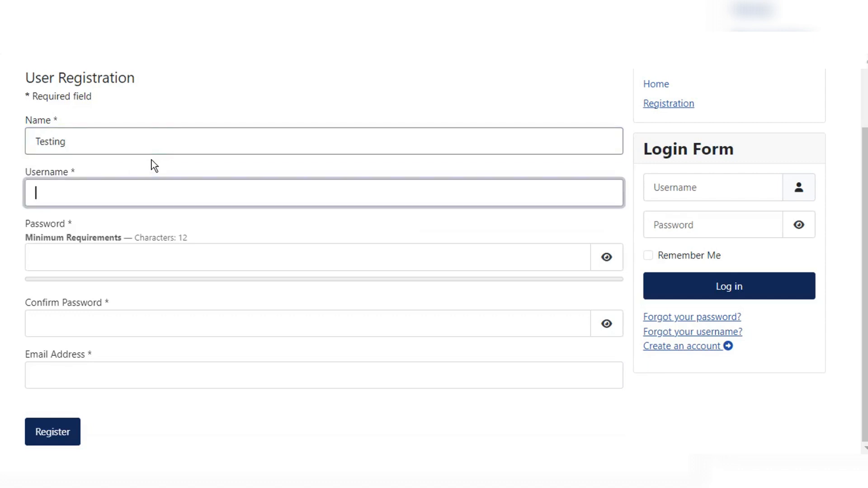
text(Testing)
Step: Enter and confirm the account password, paste the e-mail address, and submit the registration
click(88, 267)
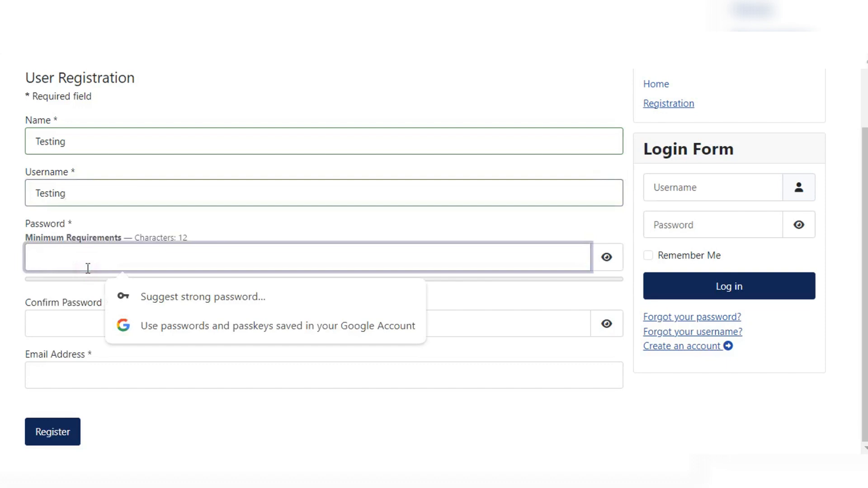
text(T)
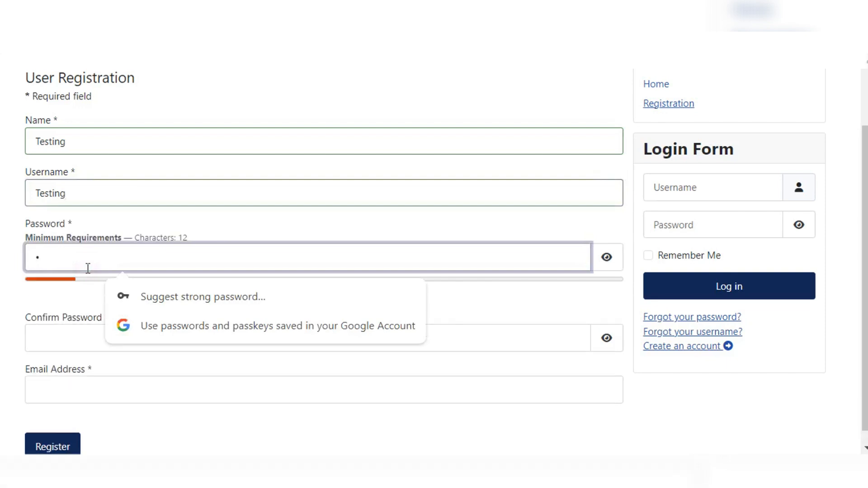
text(esting@1234)
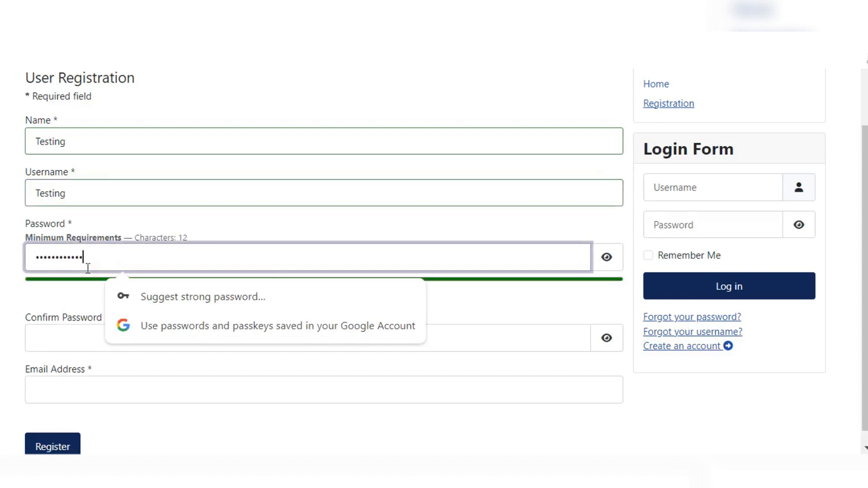
scroll(82, 228, down, 1)
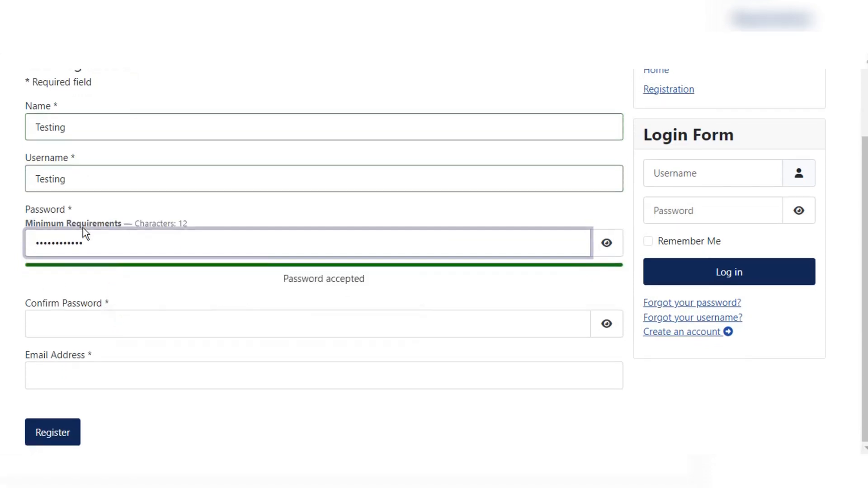
click(101, 317)
text(Testing@)
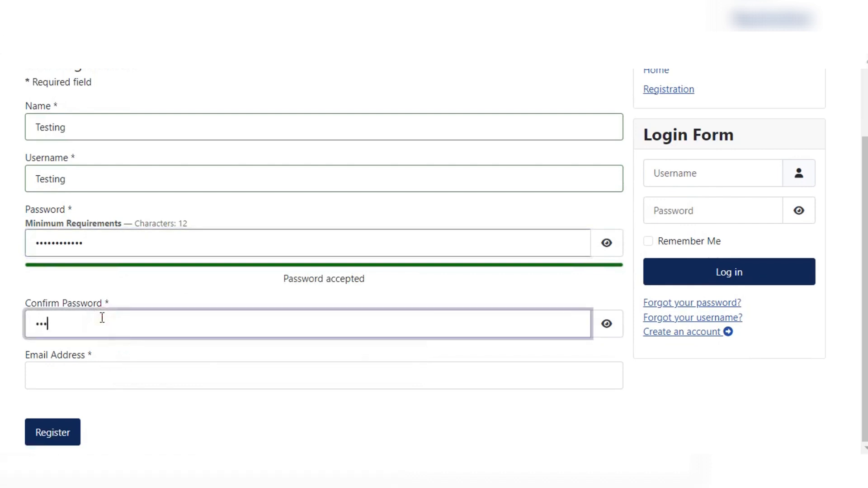
text(1234)
click(126, 378)
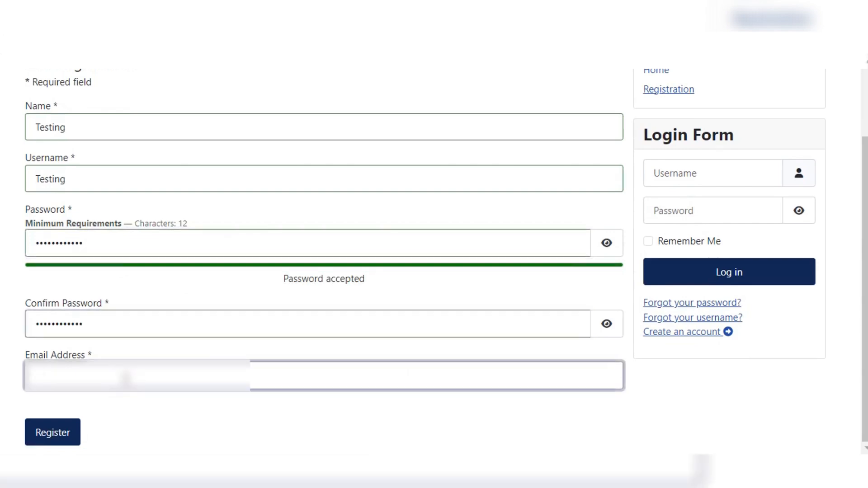
key(ctrl+v)
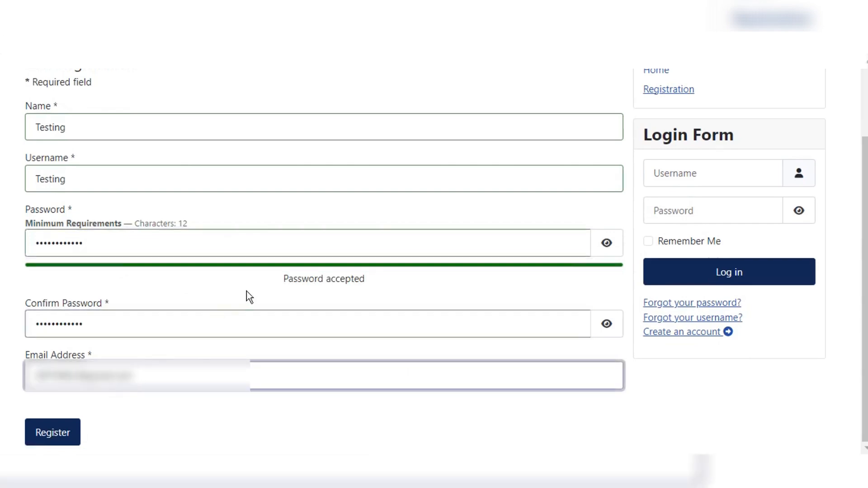
click(52, 432)
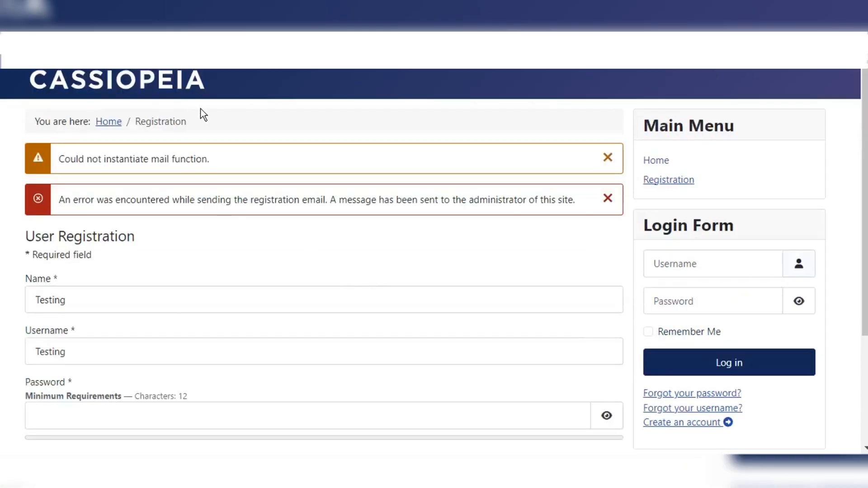
Step: Highlight and read the 'Could not instantiate mail function' warning and registration email error
drag(60, 161, 192, 161)
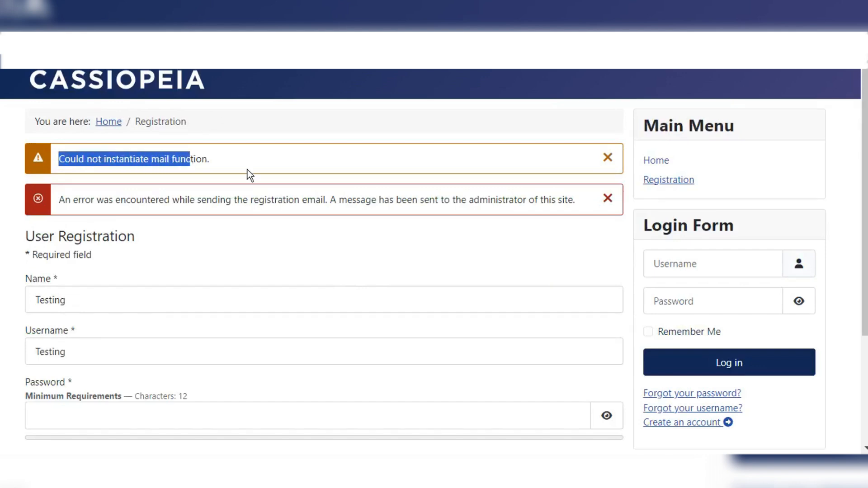
click(216, 165)
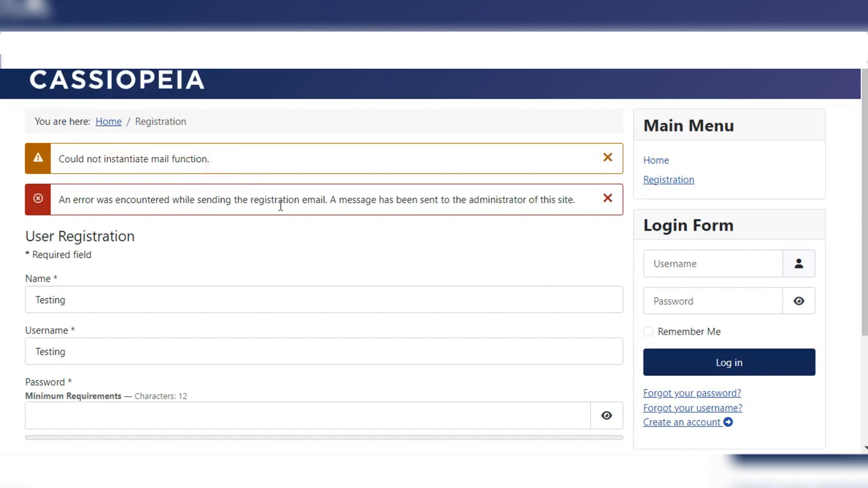
drag(340, 200, 544, 200)
click(543, 200)
scroll(354, 295, down, 3)
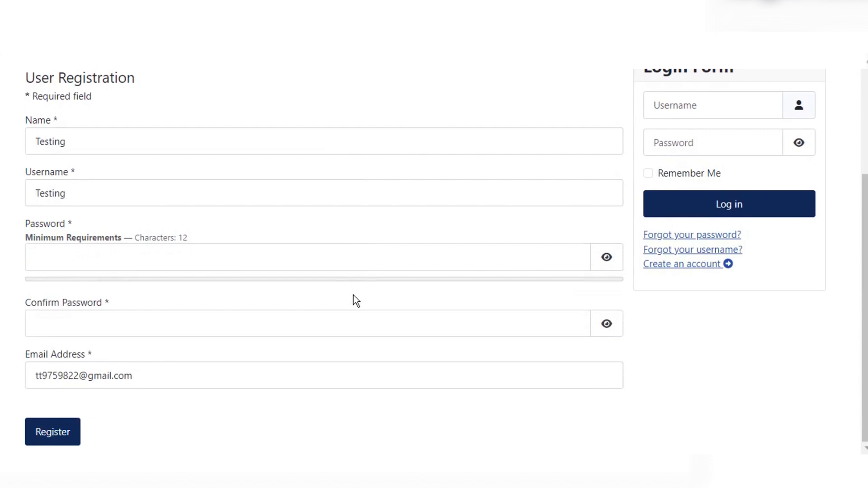
scroll(356, 301, up, 3)
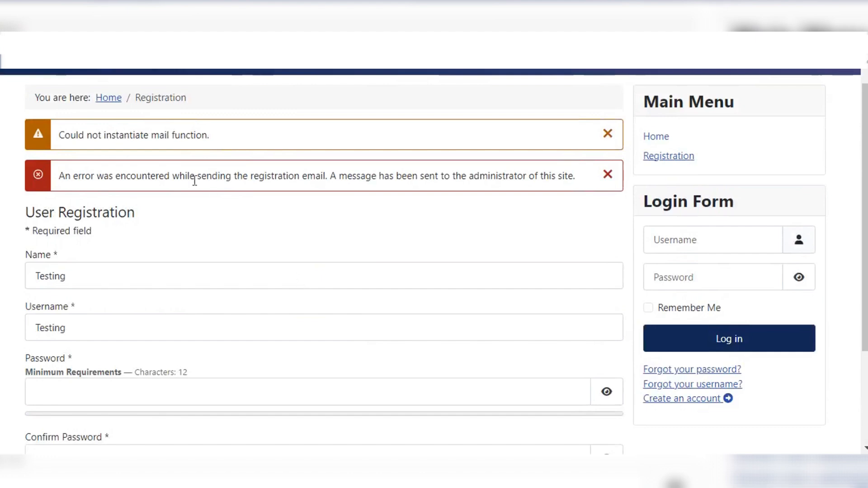
drag(130, 136, 213, 139)
click(213, 139)
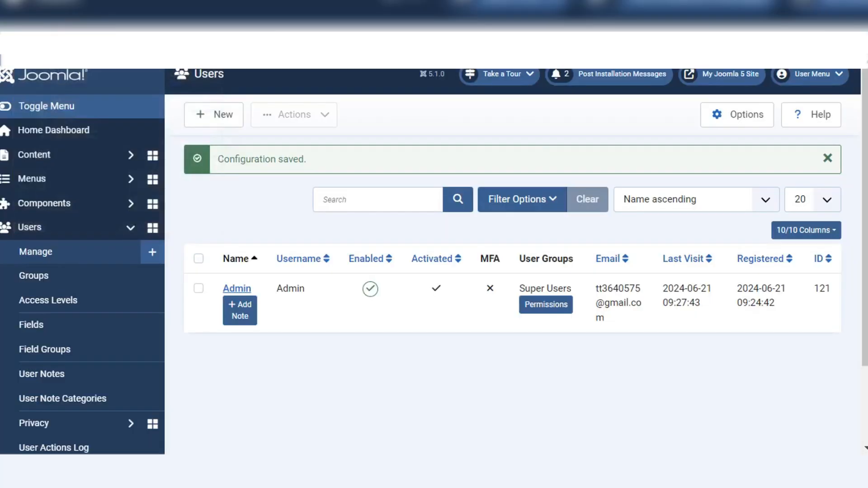
Step: Close the other browser tabs, collapse Users in the sidebar, and open the System dashboard
right_click(114, 9)
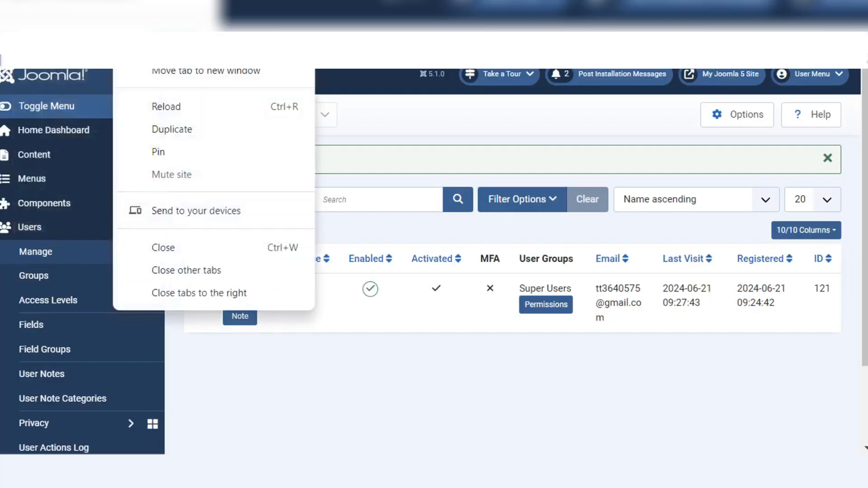
click(204, 270)
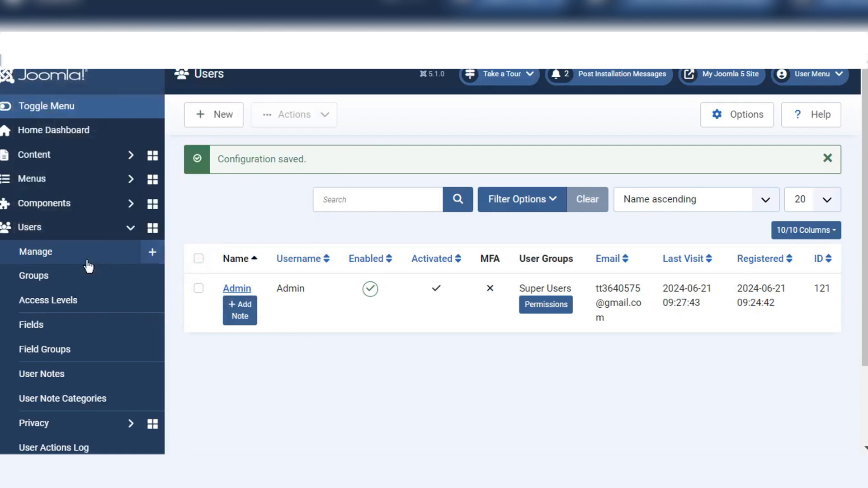
click(135, 229)
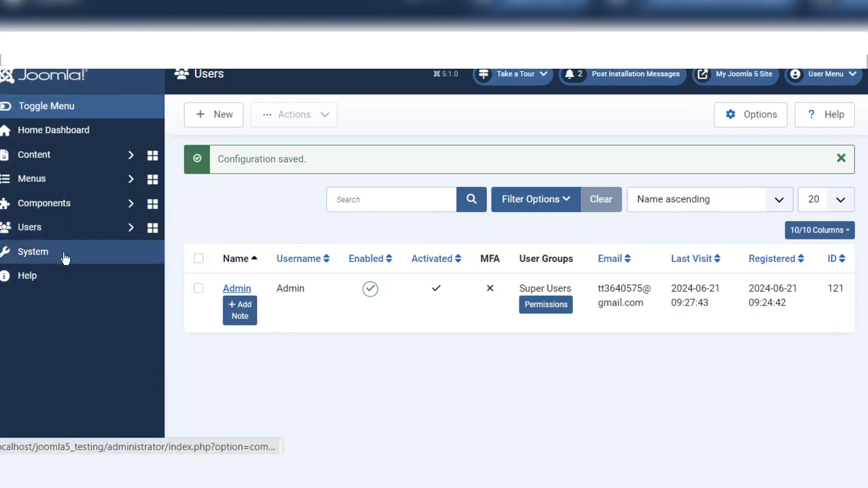
click(65, 257)
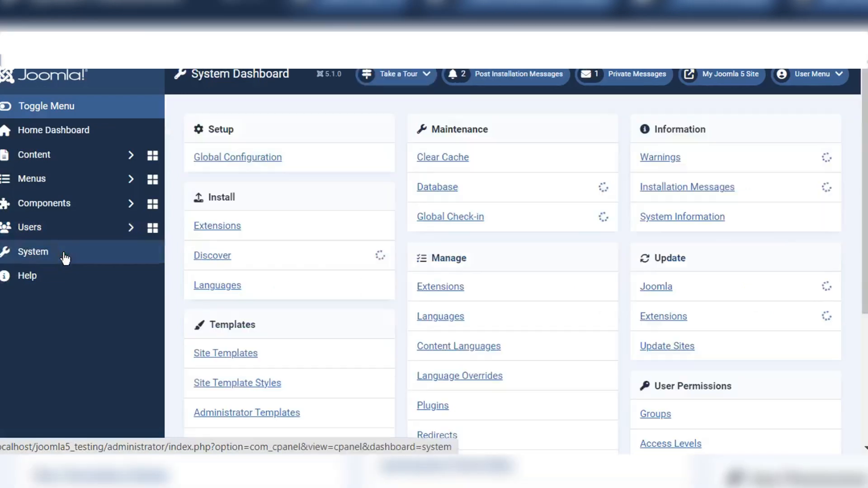
Step: Open Global Configuration's Server tab and scroll to the Mail section using PHP Mail
click(253, 160)
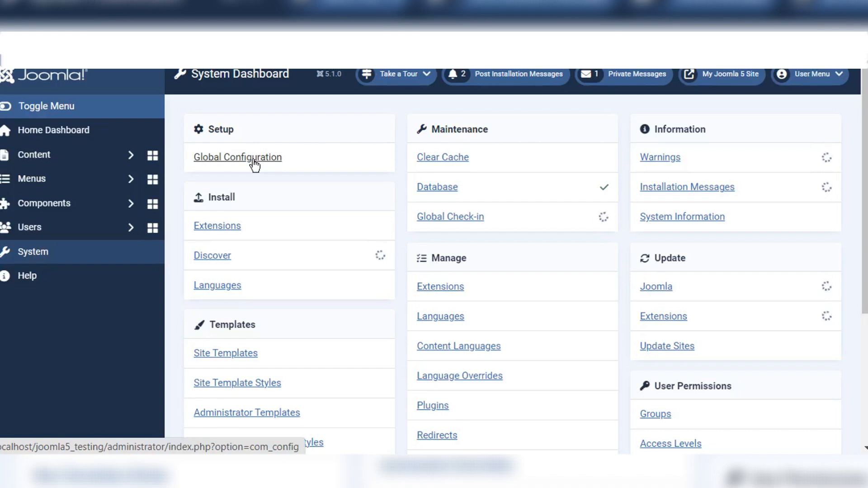
click(253, 160)
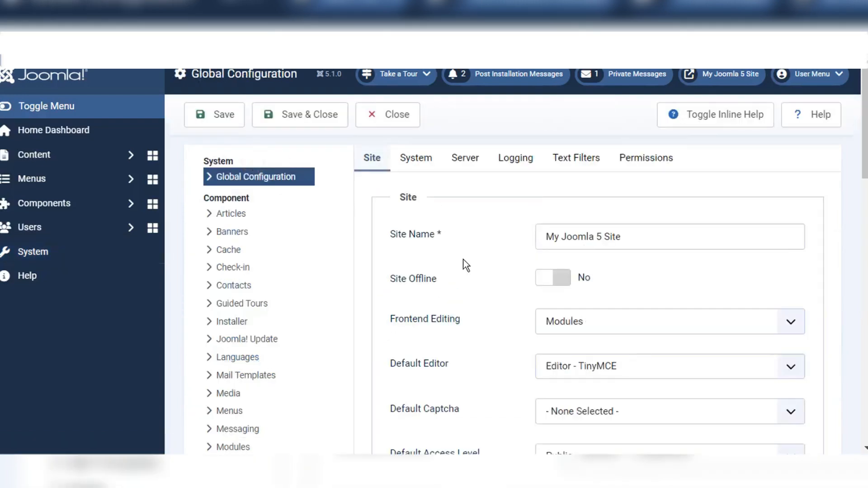
scroll(463, 265, down, 2)
scroll(463, 266, up, 2)
click(464, 163)
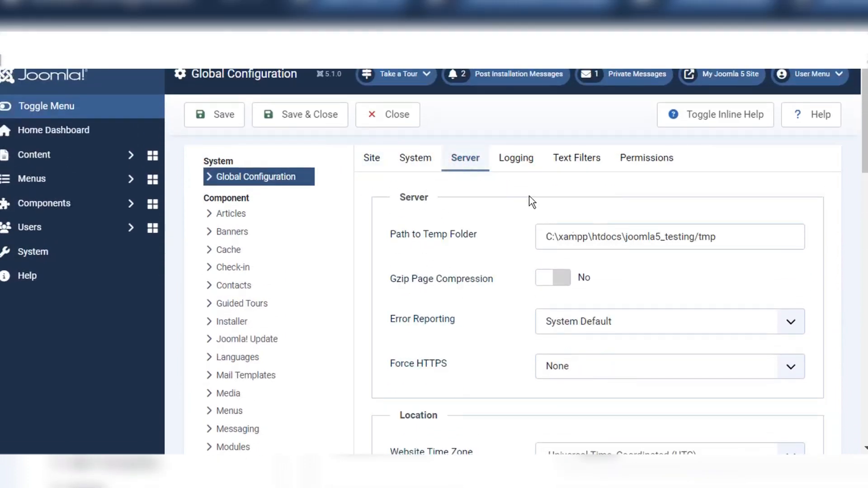
scroll(654, 310, down, 4)
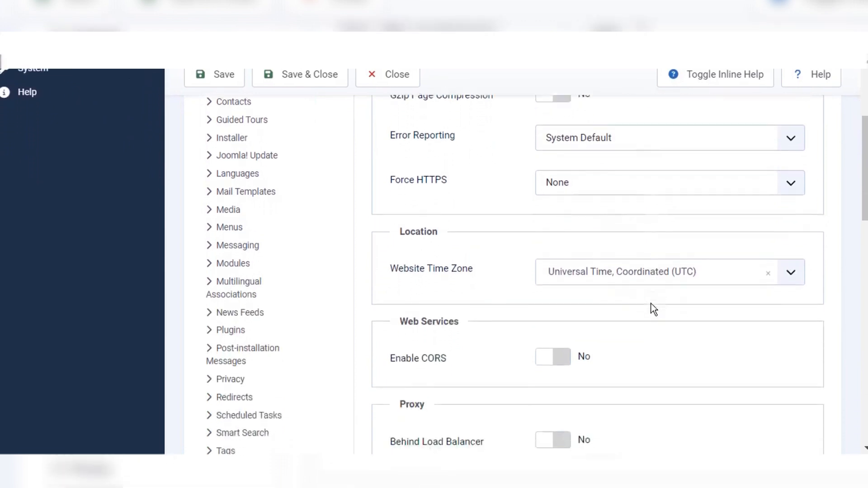
scroll(654, 309, down, 7)
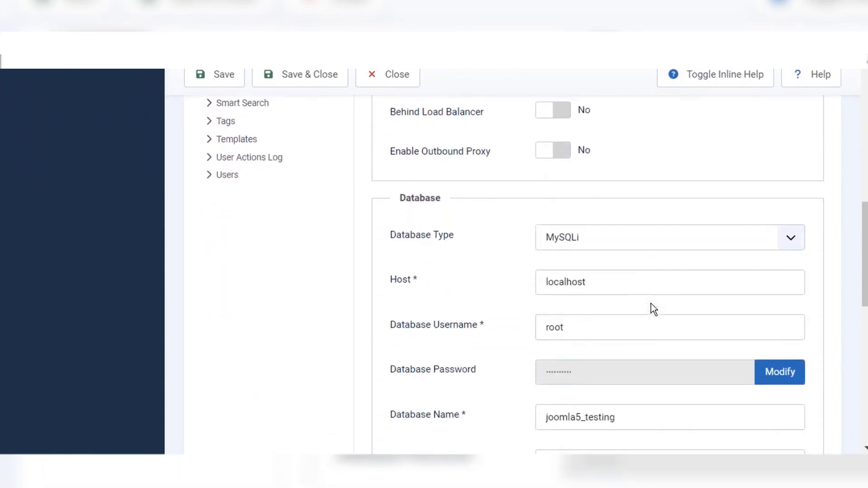
scroll(654, 310, down, 8)
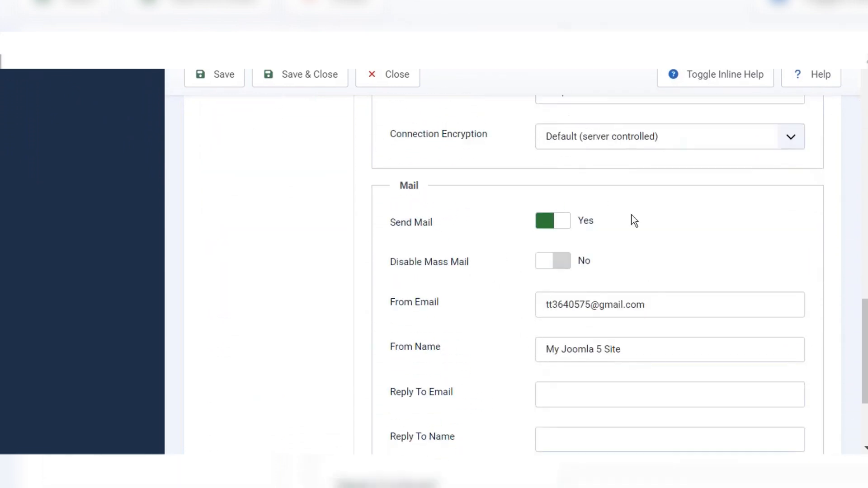
scroll(623, 419, down, 3)
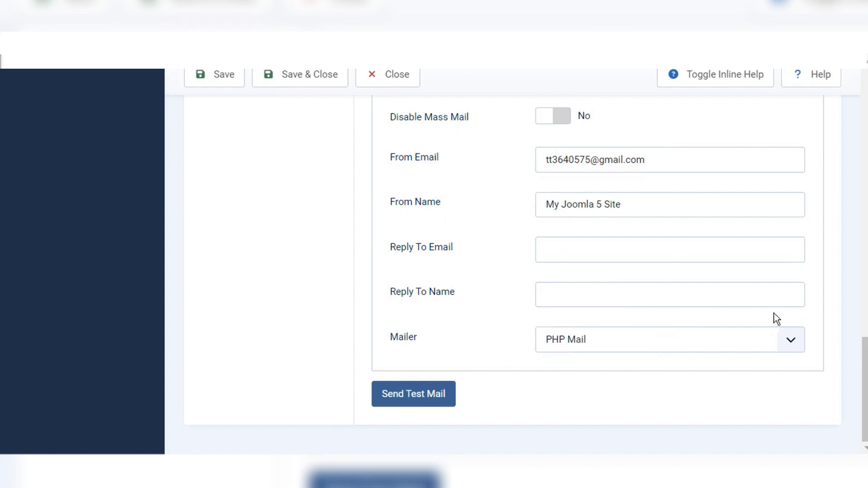
Step: Change the Mailer from PHP Mail to SMTP, revealing the localhost host and port 25 fields
click(609, 342)
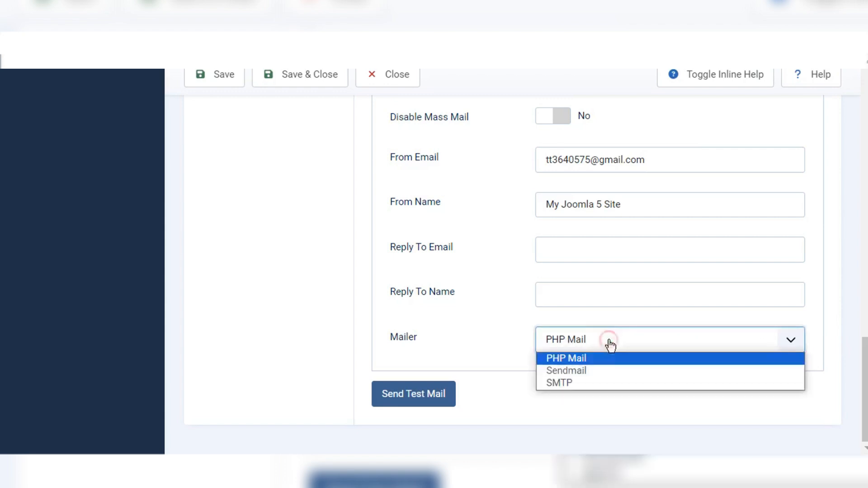
click(565, 383)
scroll(627, 313, down, 2)
scroll(628, 311, up, 1)
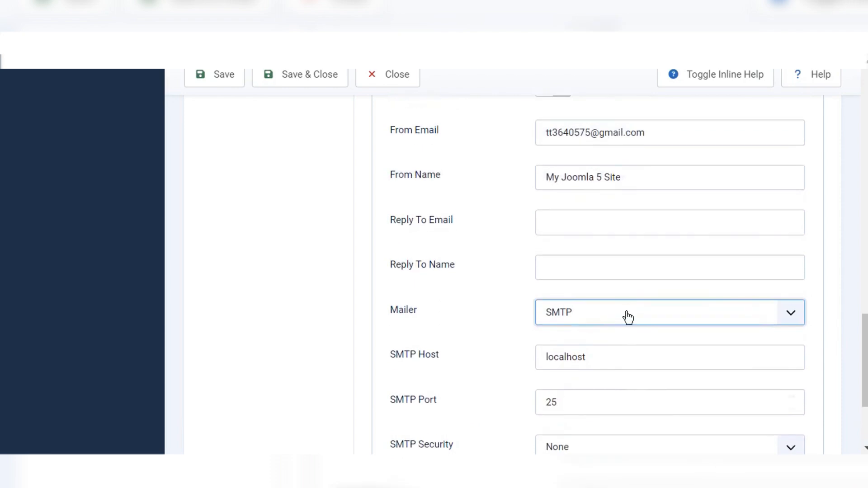
scroll(627, 316, down, 2)
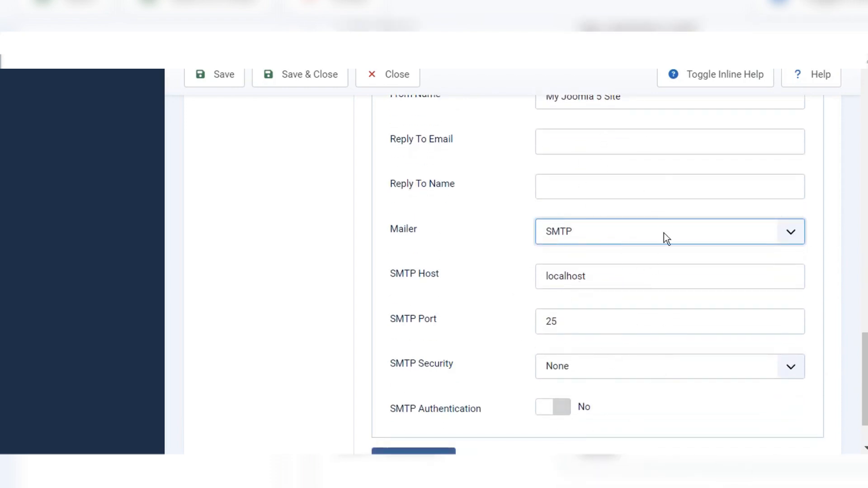
scroll(588, 193, up, 1)
scroll(587, 194, up, 2)
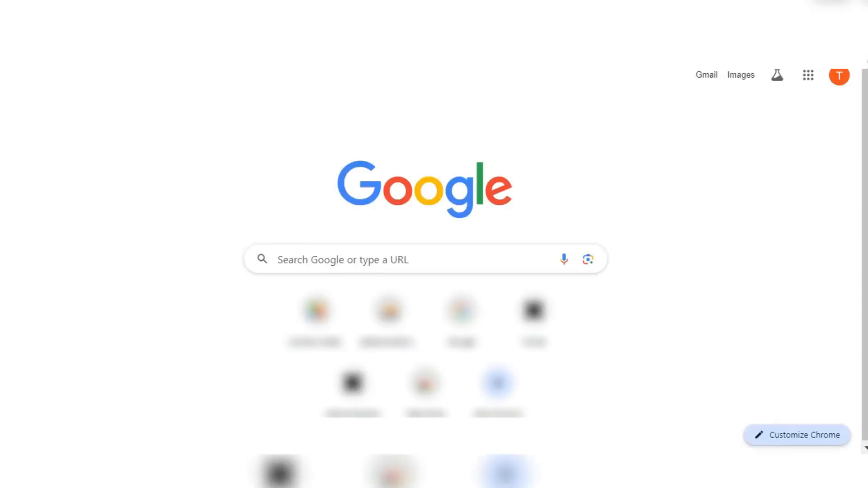
Step: Search Google for 'gm', then go to gmail.com to reach the Gmail inbox
text(gm)
key(Return)
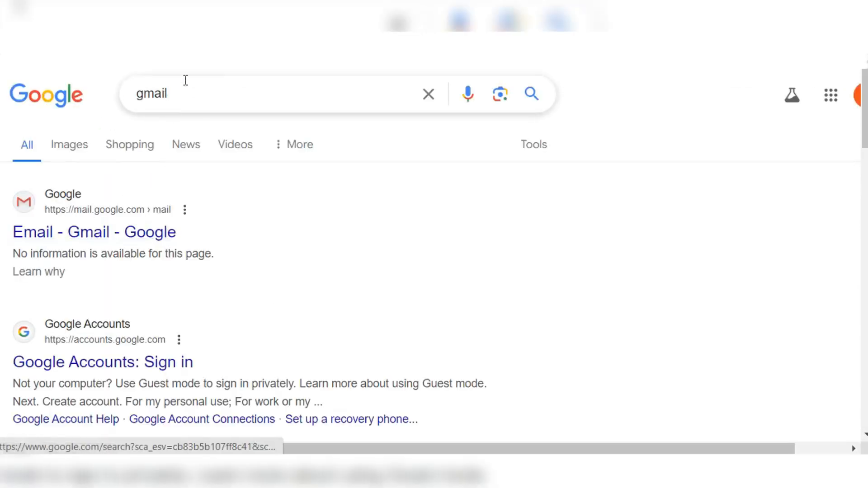
text(gmail.com)
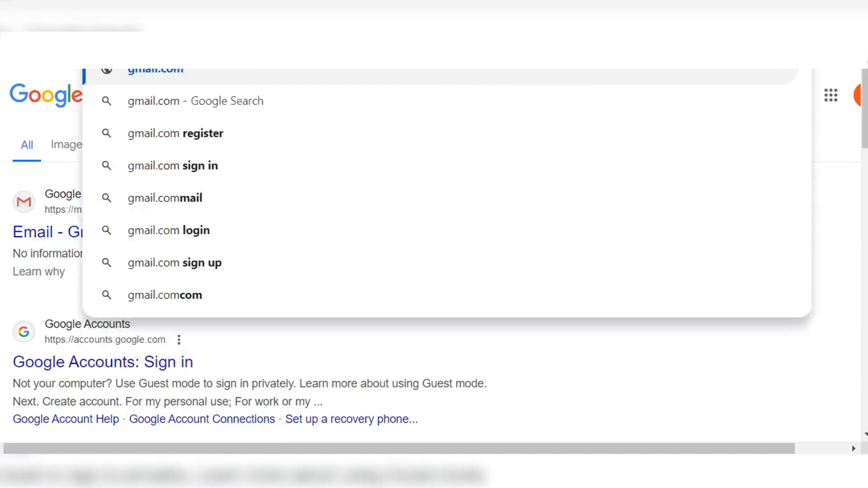
key(Return)
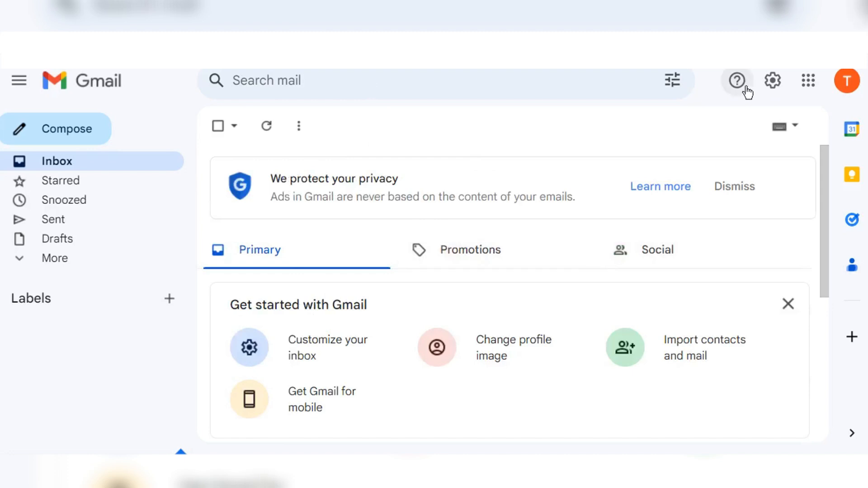
Step: Open the Manage your Google Account page from the avatar menu
click(847, 83)
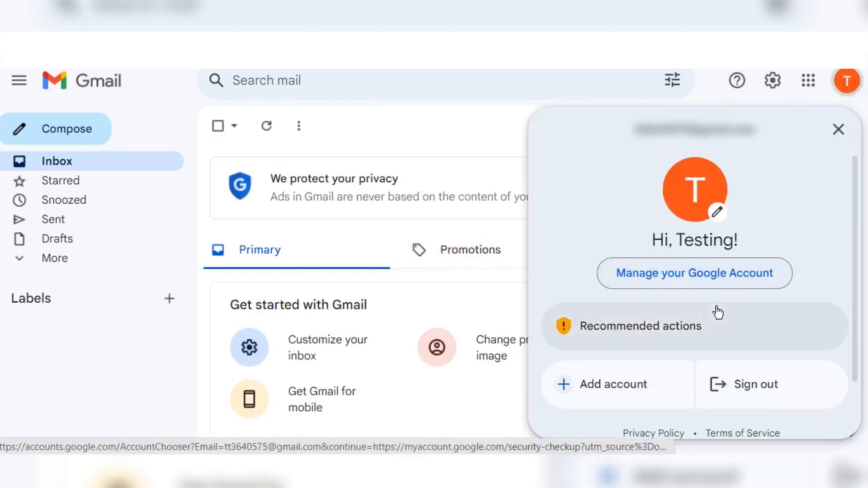
click(729, 275)
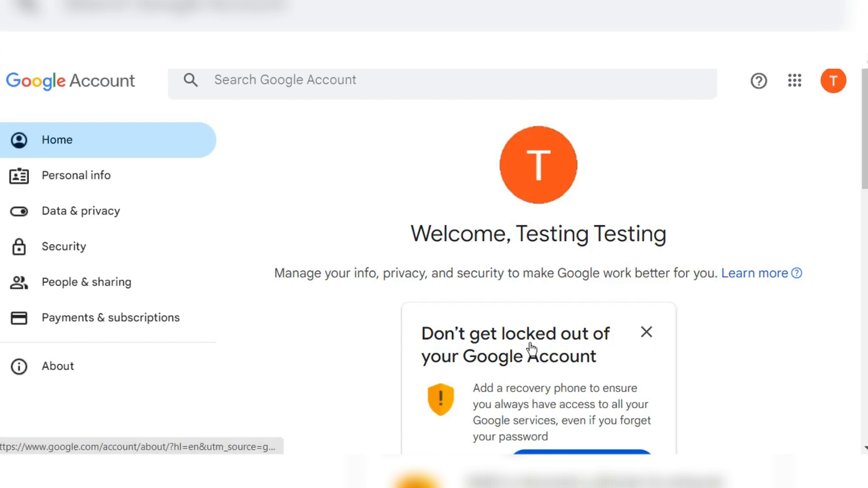
scroll(531, 349, down, 2)
scroll(529, 349, up, 3)
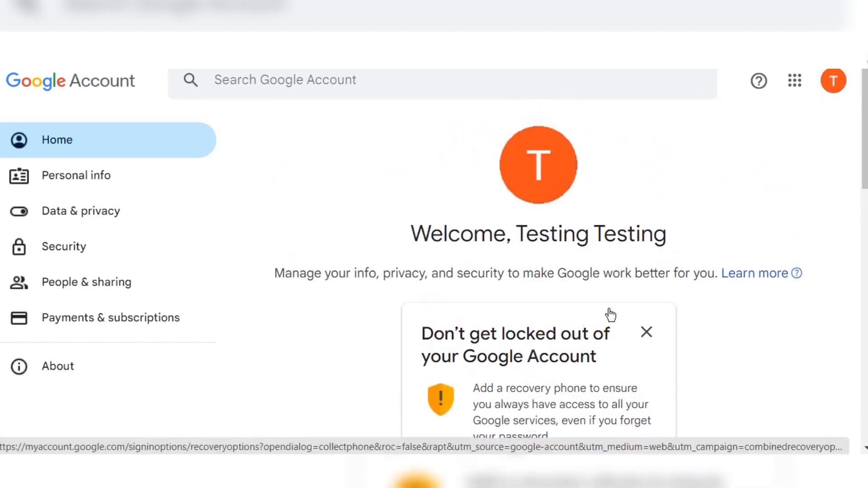
Step: Dismiss the Don't get locked out recovery phone card and close the confirmation notice
click(647, 332)
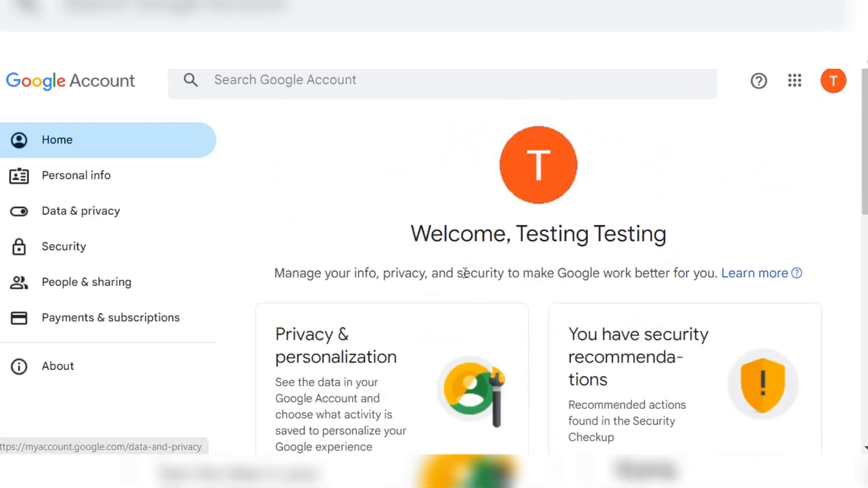
scroll(465, 276, down, 2)
scroll(466, 279, down, 1)
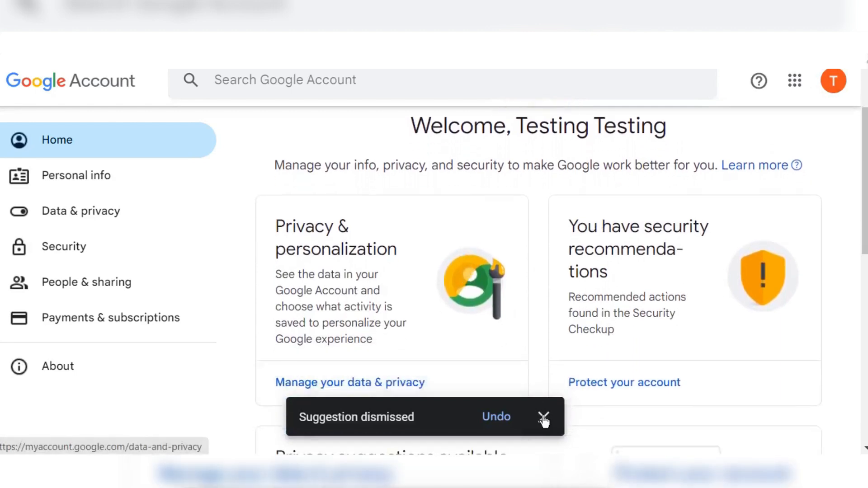
click(545, 425)
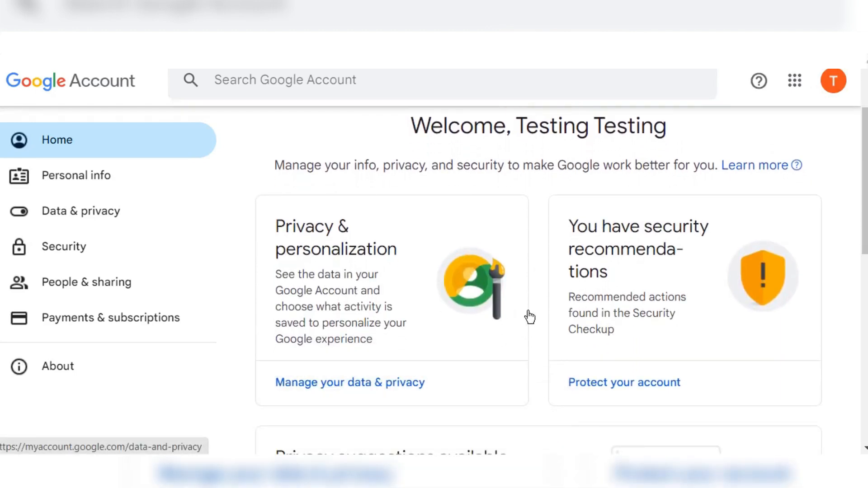
Step: Reopen the Google Account management page from the avatar menu
scroll(401, 208, up, 2)
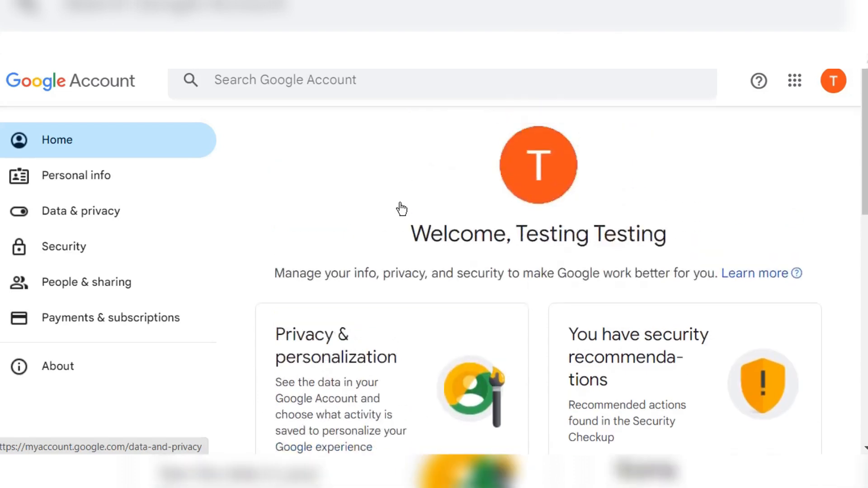
click(832, 81)
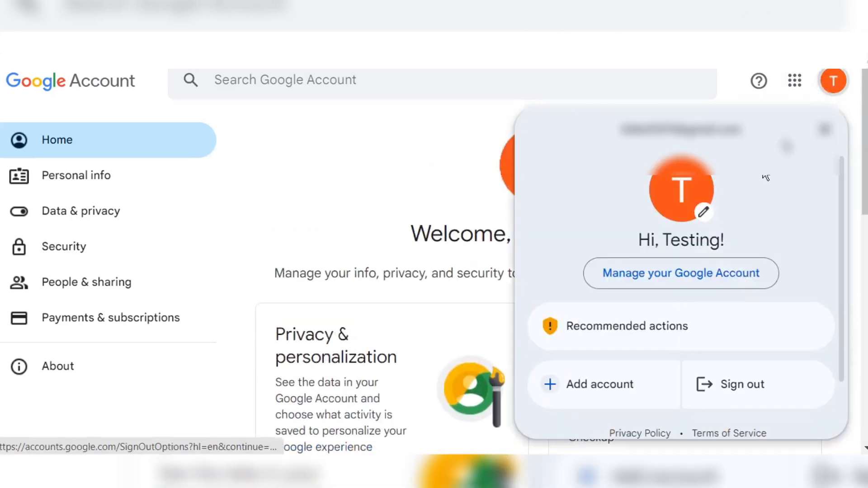
click(679, 281)
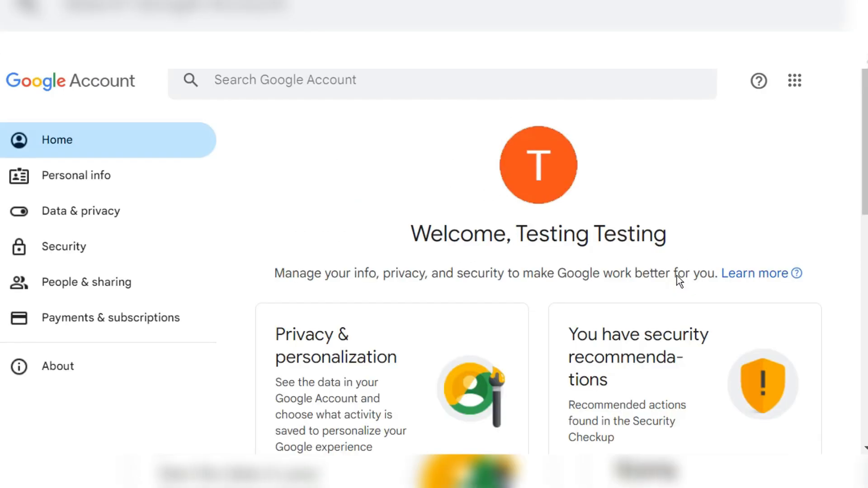
Step: Open 2-Step Verification from the account's Security section
click(77, 249)
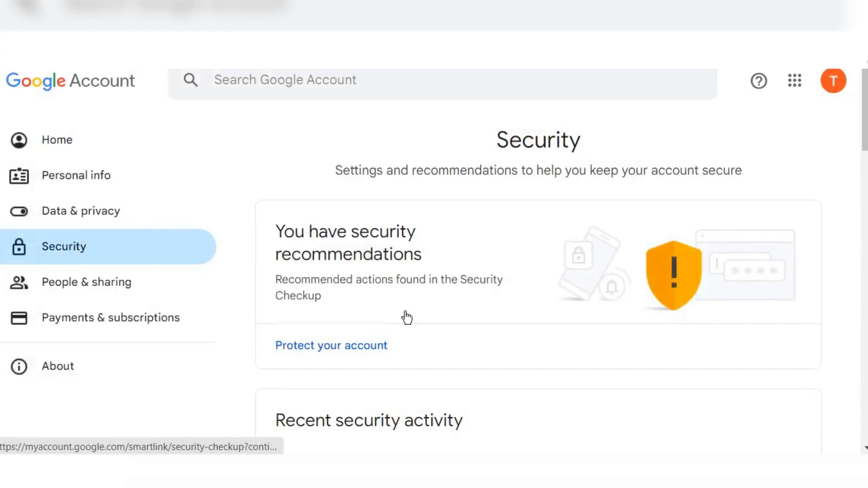
scroll(404, 316, down, 8)
scroll(406, 318, down, 2)
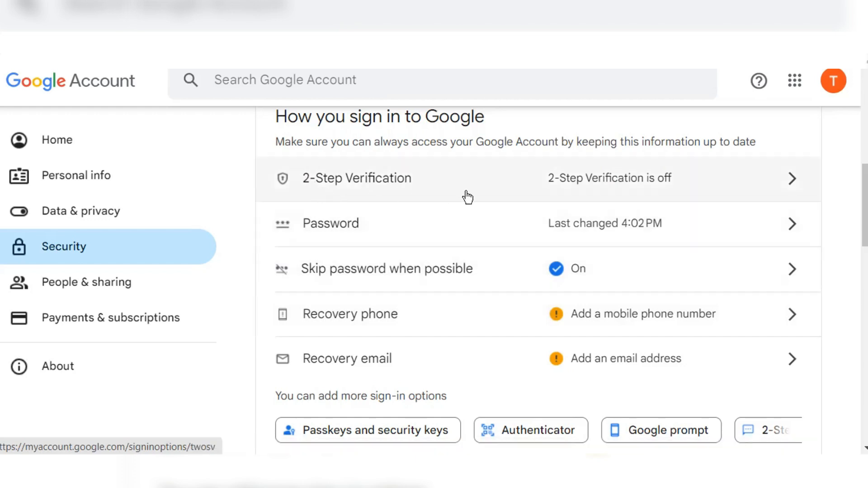
click(656, 180)
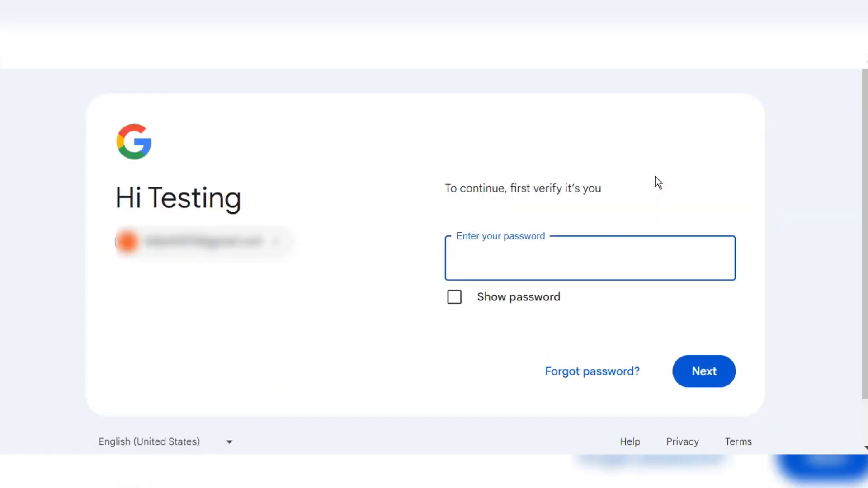
Step: Confirm identity by entering the account password to reach the 2-Step Verification setup
text(••••••••••••••)
click(697, 373)
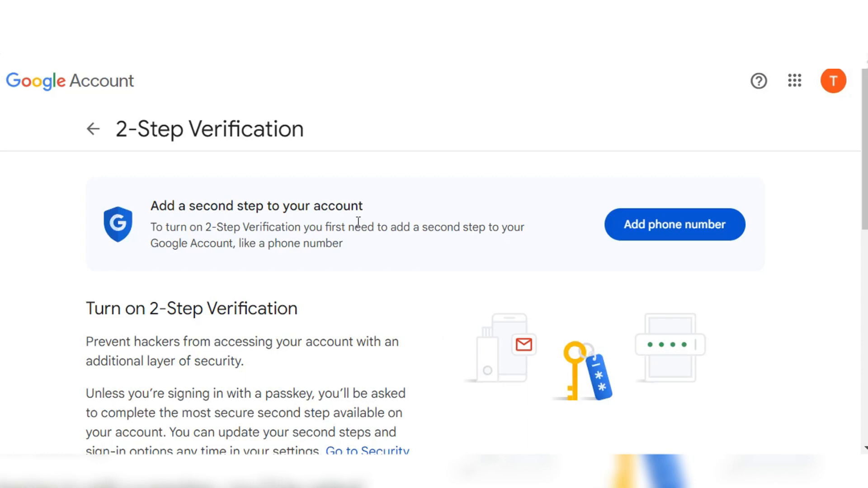
scroll(358, 222, down, 3)
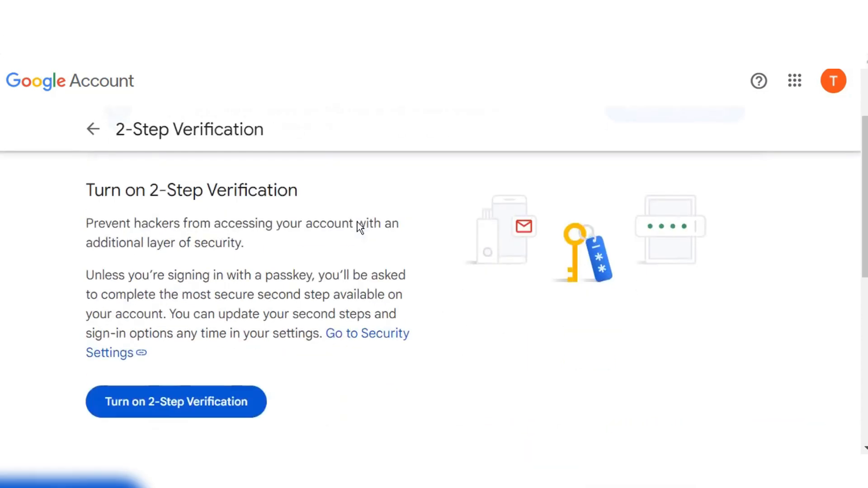
scroll(357, 221, up, 2)
scroll(359, 223, up, 1)
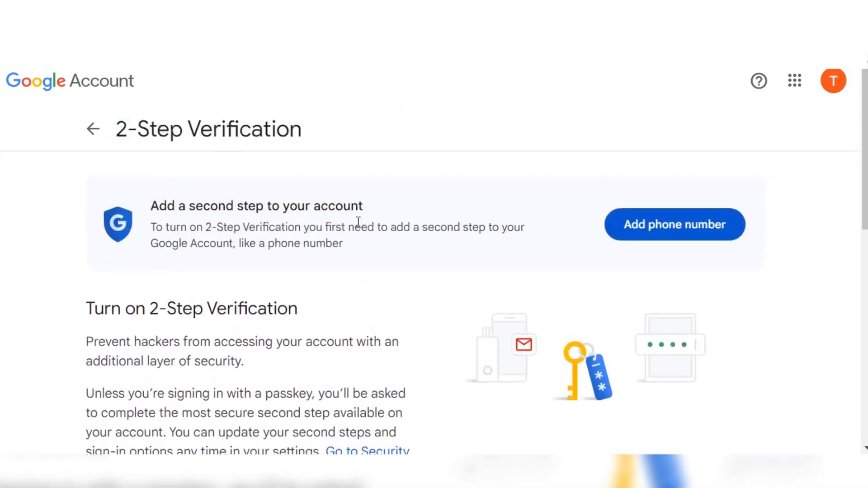
Step: Add a phone number as the second step, turn on 2-Step Verification, and go back to Security
click(658, 230)
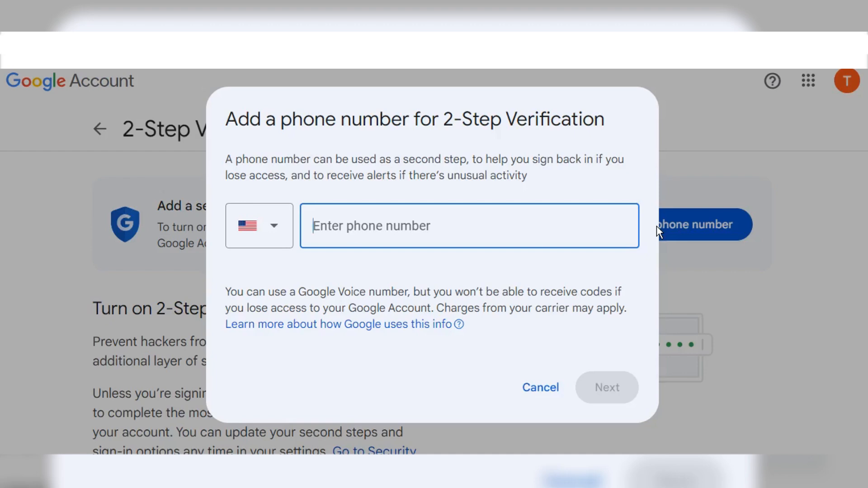
click(265, 232)
click(264, 233)
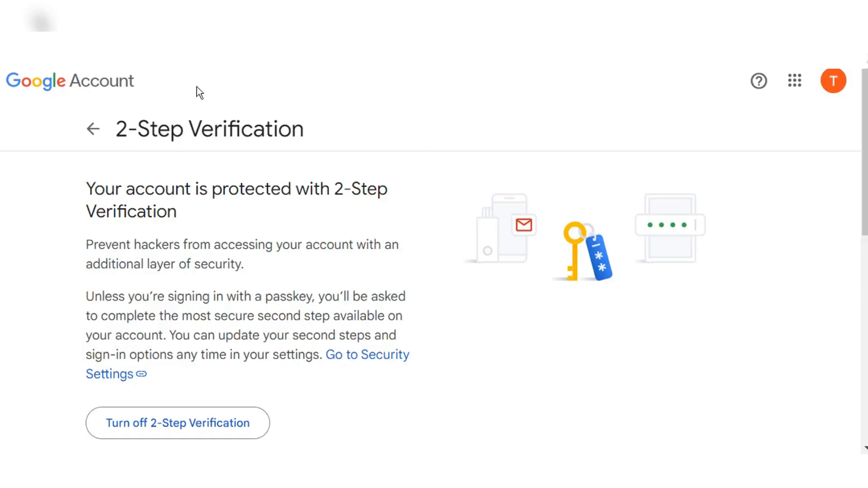
click(96, 127)
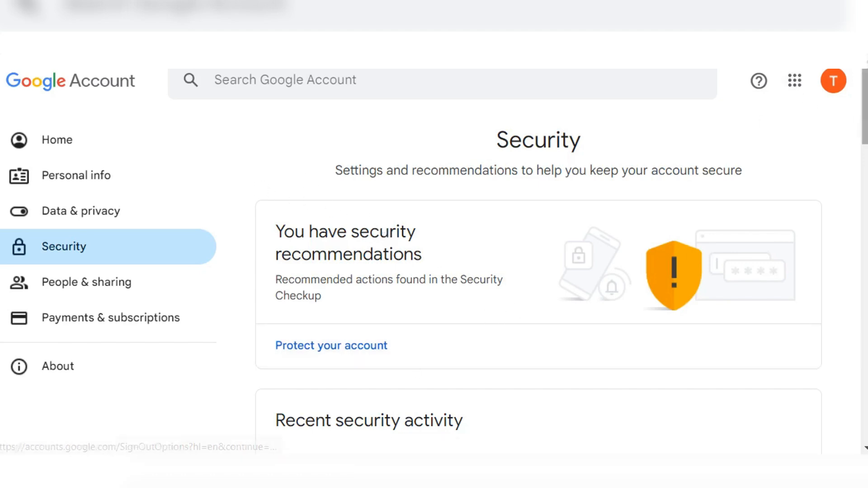
Step: Search the account settings for 'app password' and open the App passwords page
scroll(538, 271, down, 4)
scroll(538, 281, up, 4)
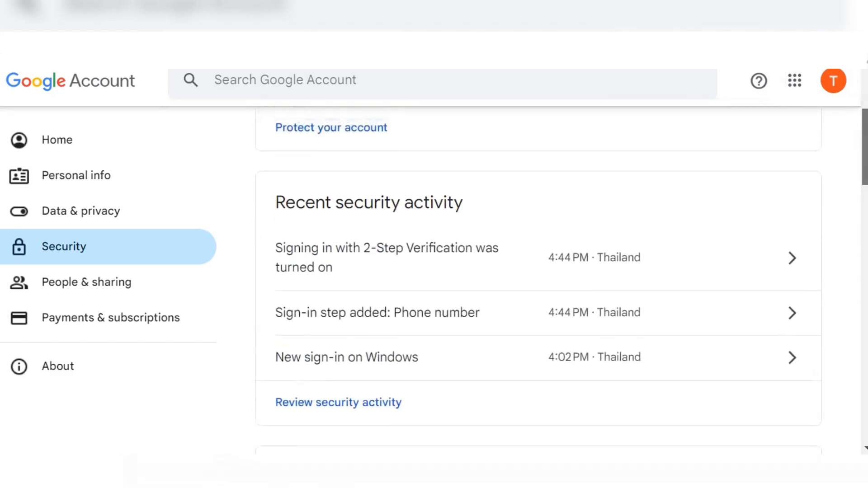
scroll(531, 161, up, 2)
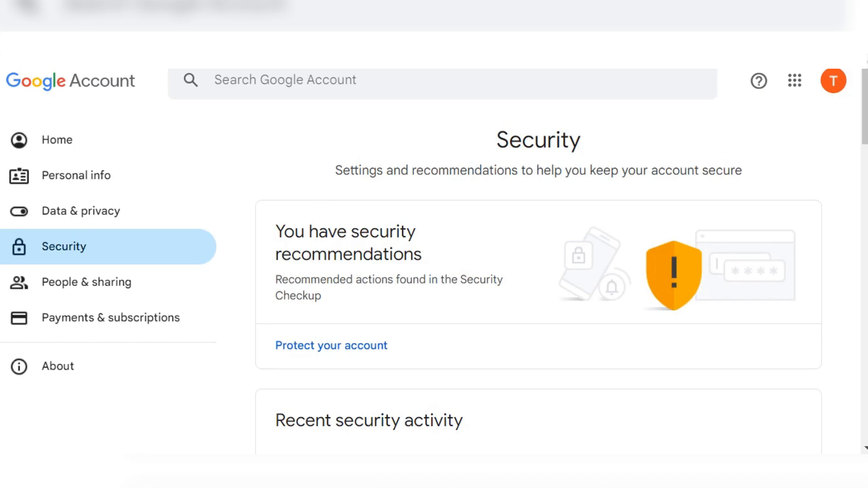
click(326, 79)
text(app)
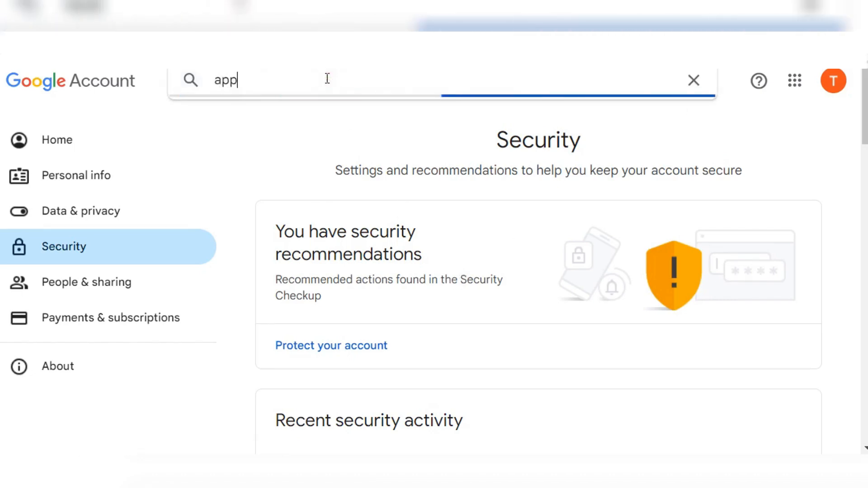
text( password)
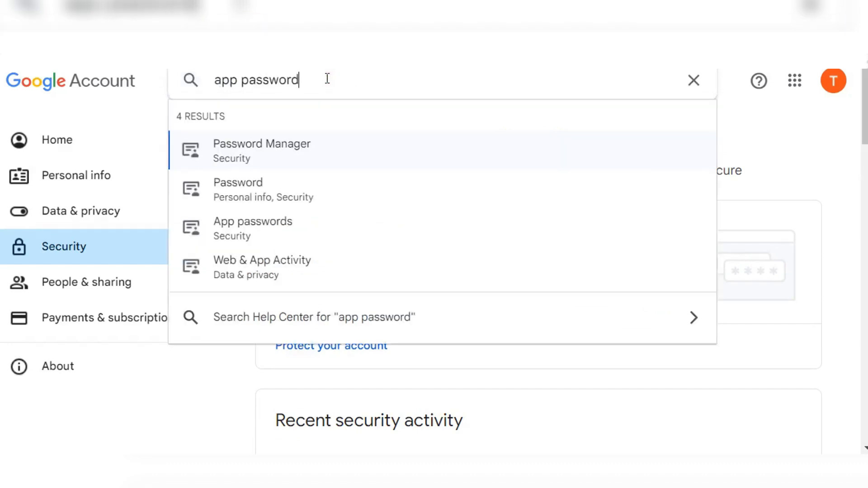
click(253, 229)
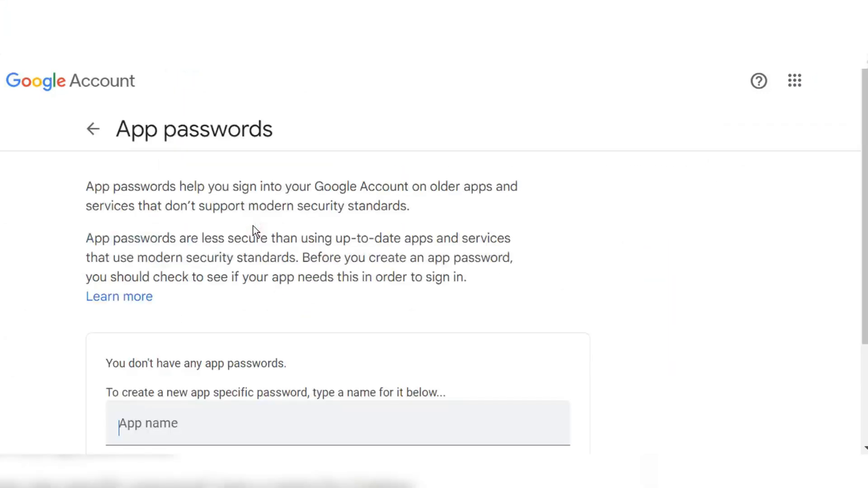
Step: Create a new app password named 'My Joomla App'
scroll(254, 230, down, 2)
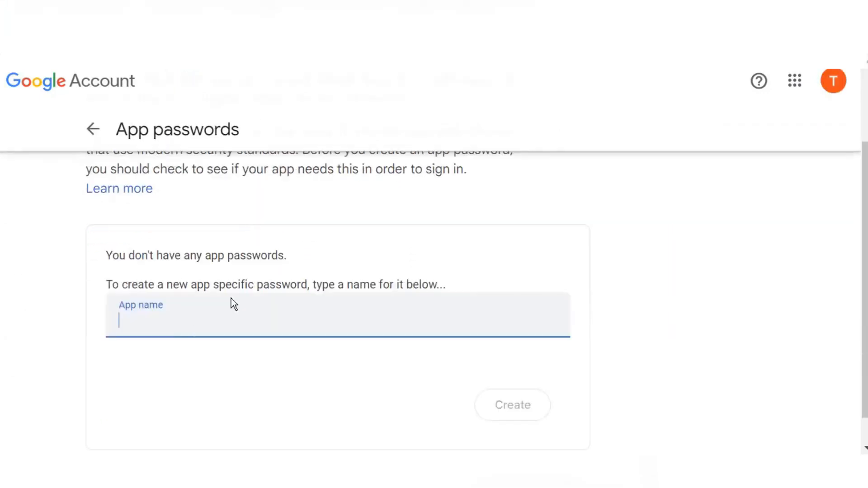
click(187, 319)
text(My Joomla)
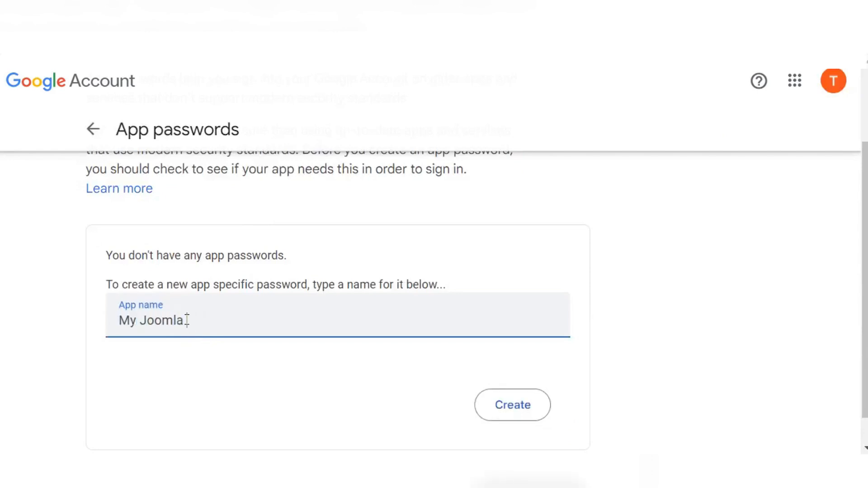
text( App)
click(506, 410)
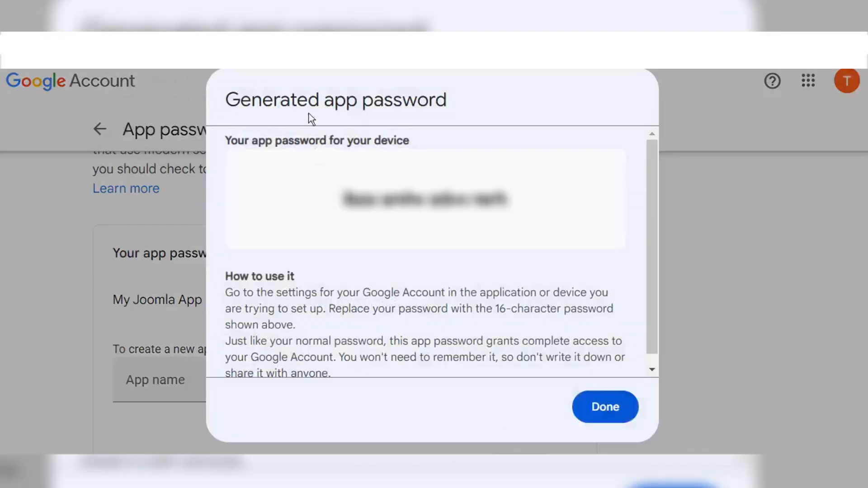
Step: Copy the generated app password and close its window
click(340, 198)
drag(339, 198, 513, 206)
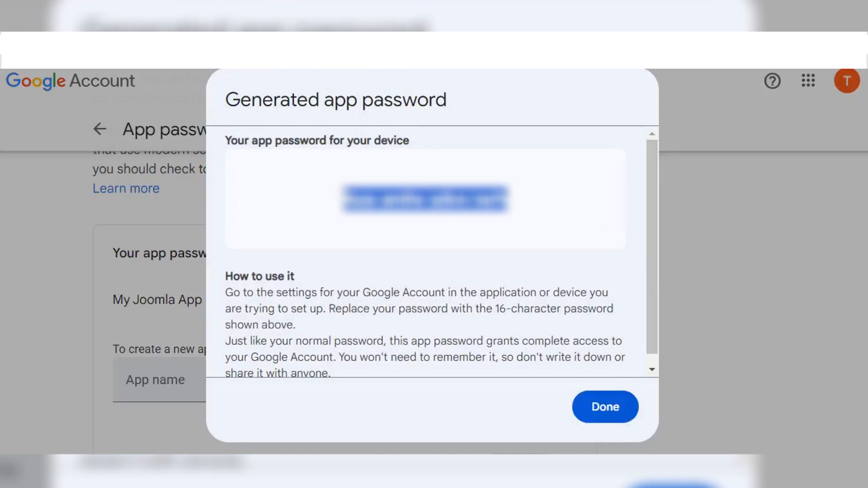
click(541, 203)
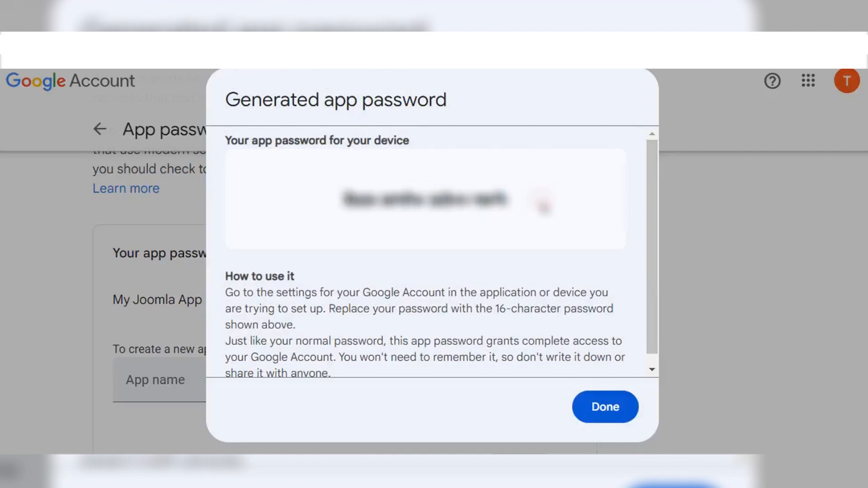
scroll(486, 334, down, 1)
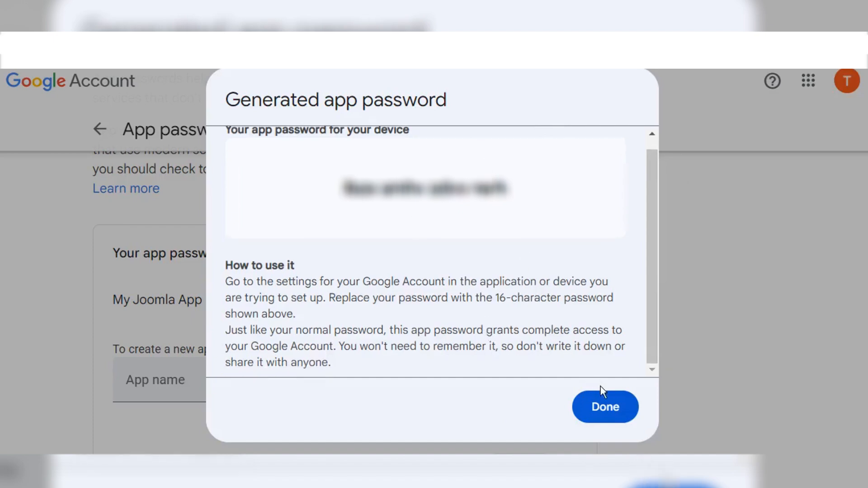
click(609, 415)
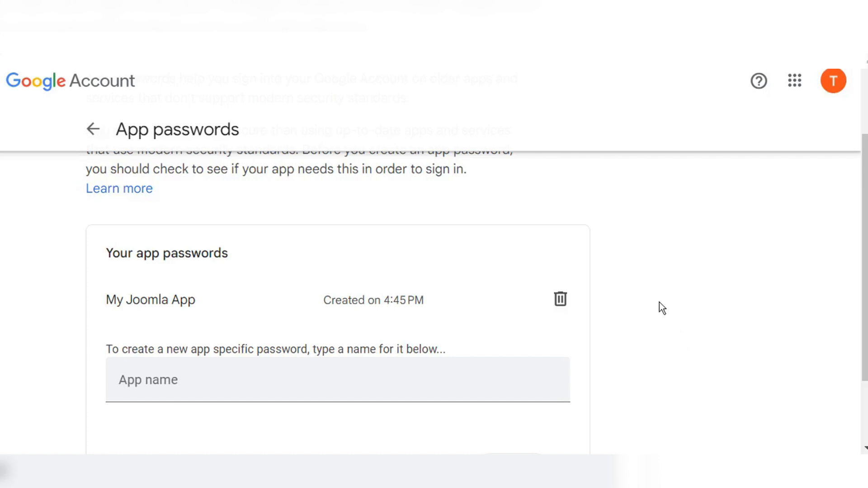
scroll(659, 302, down, 1)
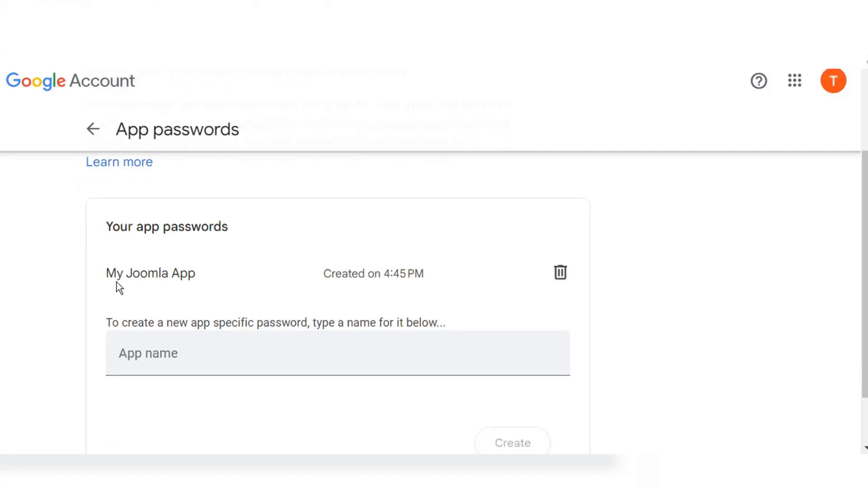
scroll(267, 261, up, 2)
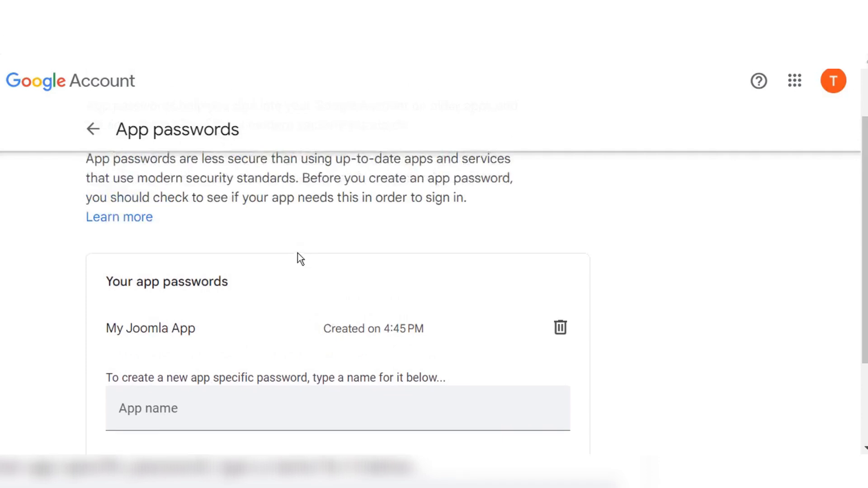
scroll(297, 253, up, 3)
Step: Replace the SMTP Host localhost with smtp.gmail.com
click(93, 130)
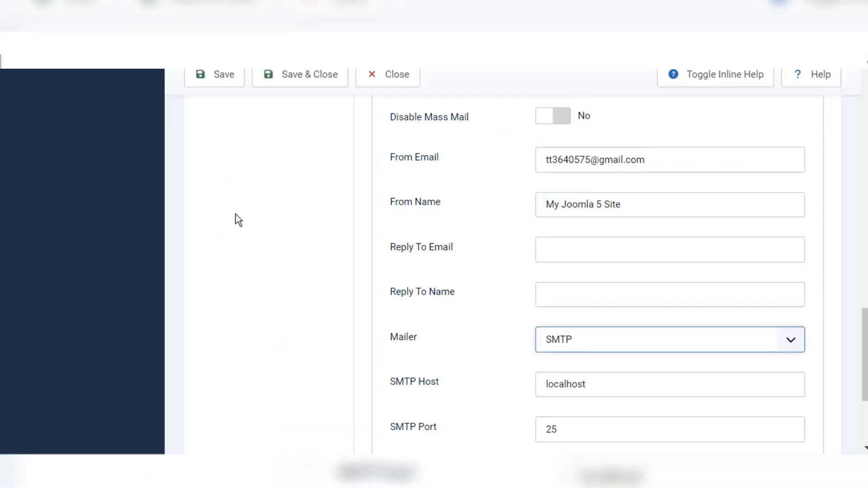
scroll(441, 291, up, 4)
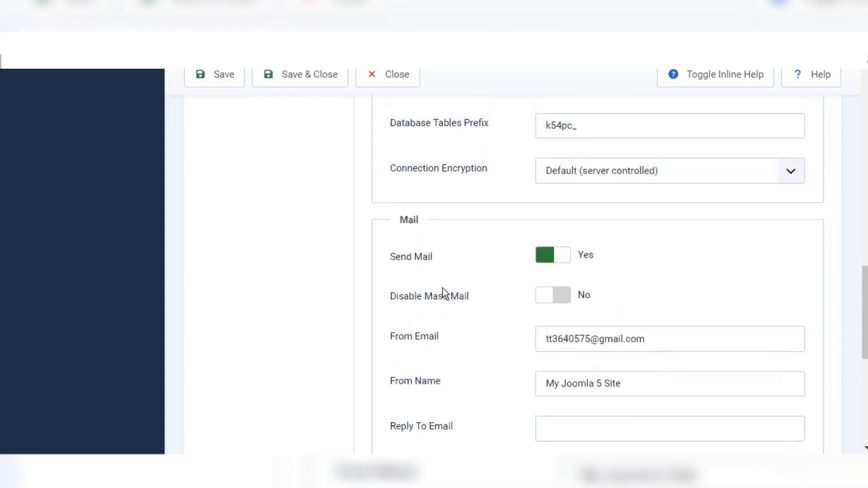
scroll(321, 299, down, 3)
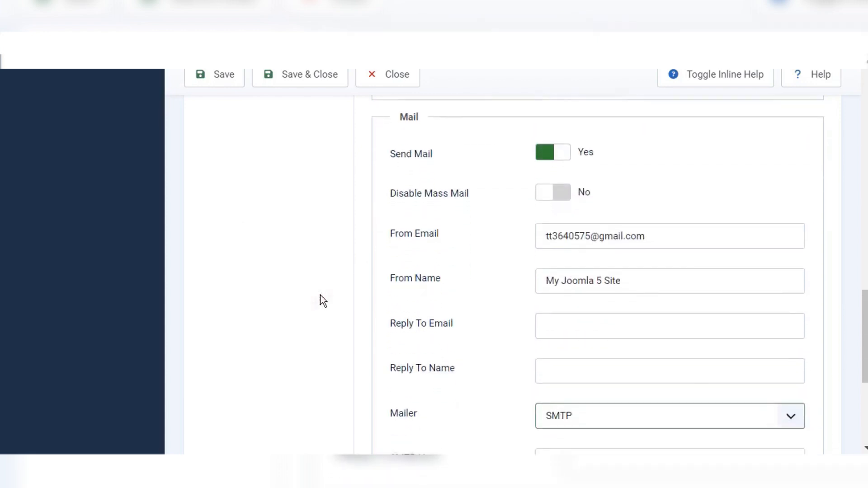
scroll(322, 301, down, 2)
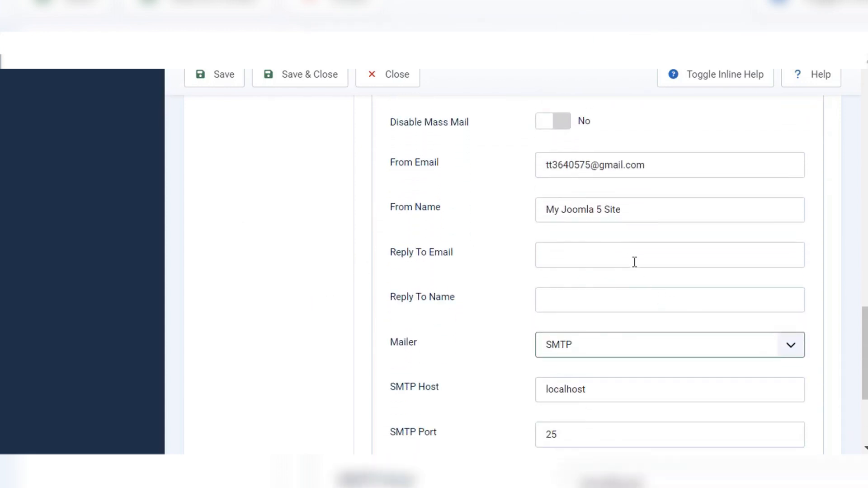
scroll(635, 260, down, 2)
scroll(634, 260, down, 2)
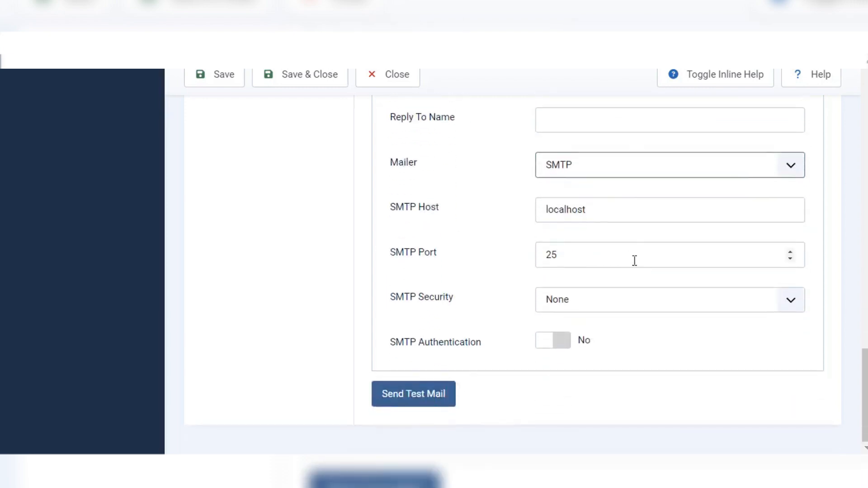
drag(605, 213, 539, 208)
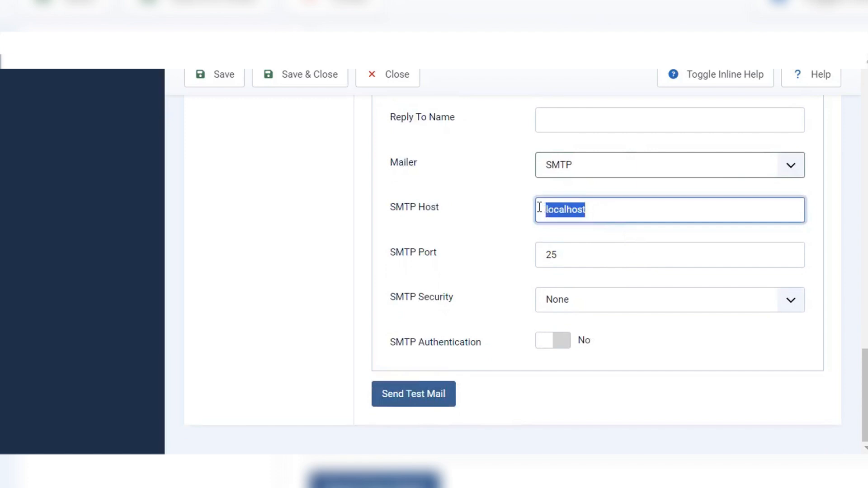
key(BackSpace)
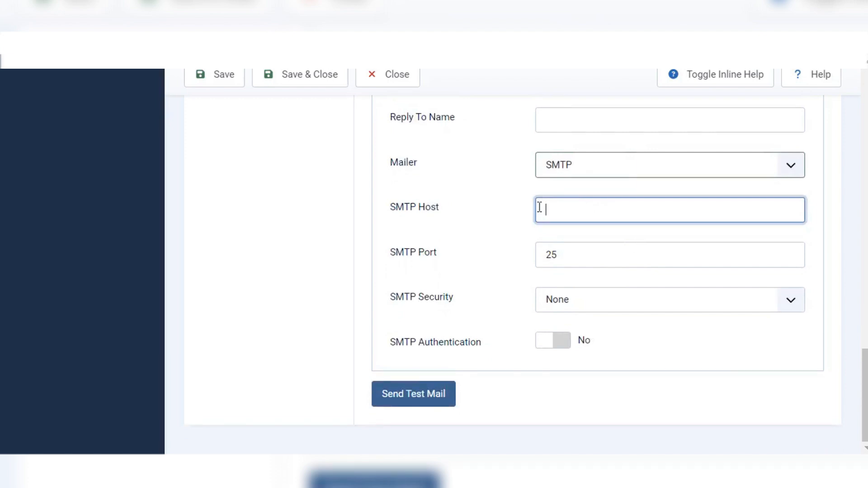
text(smtp.gmail.com)
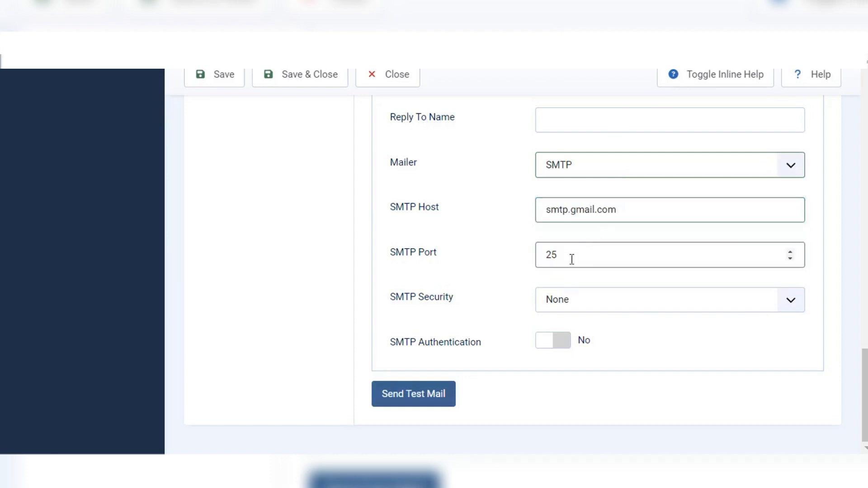
Step: Set the SMTP Port to 465 and SMTP Security to SSL/TLS
click(572, 259)
key(BackSpace)
key(BackSpace)
text(4)
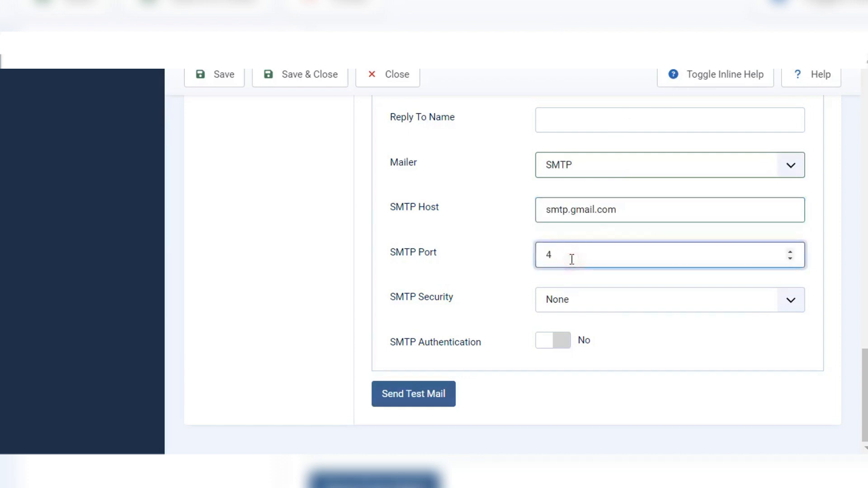
text(64)
key(BackSpace)
text(5)
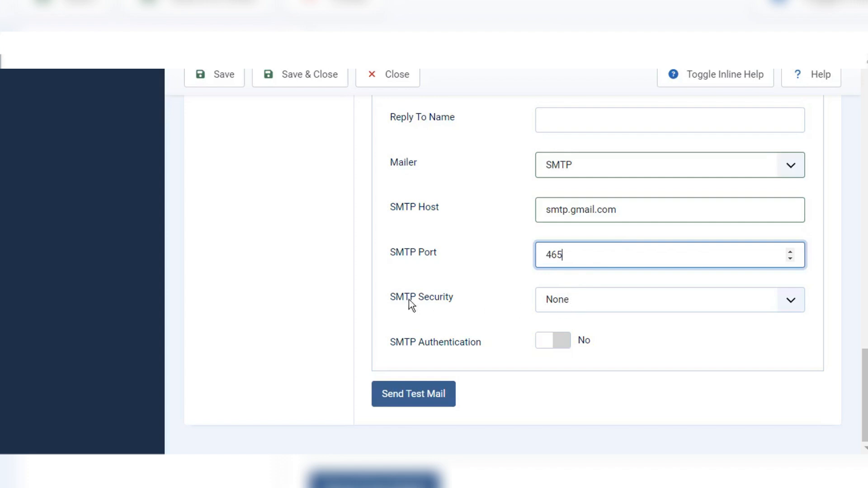
click(640, 302)
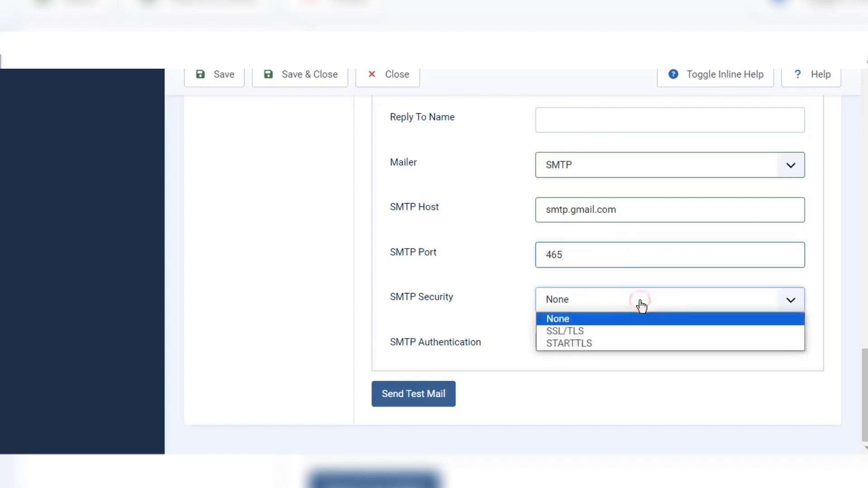
click(577, 331)
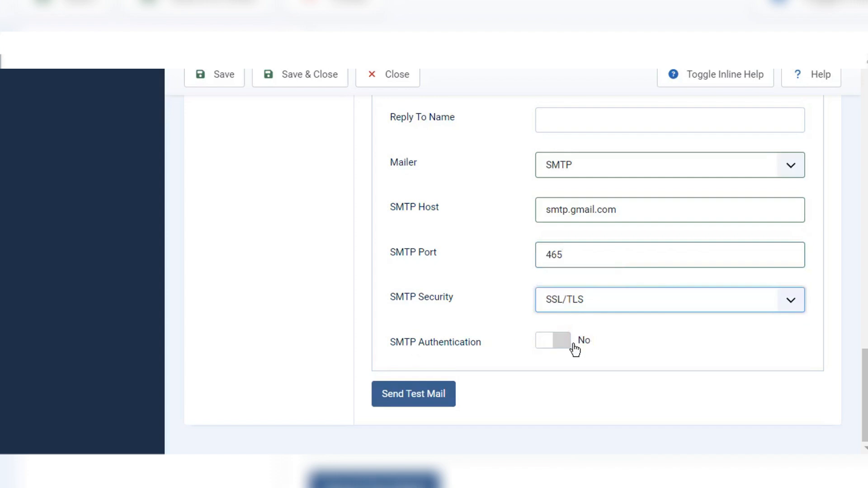
Step: Turn SMTP Authentication to Yes and focus the SMTP Username field
click(561, 345)
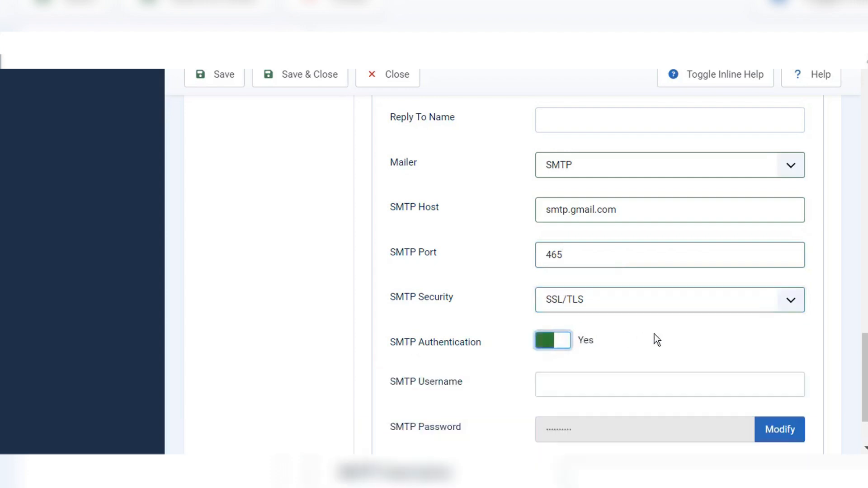
scroll(656, 339, down, 2)
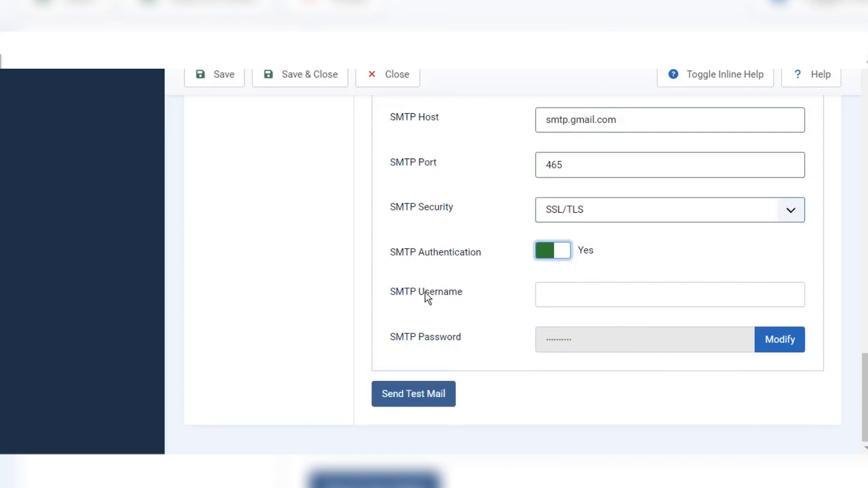
click(425, 293)
click(552, 293)
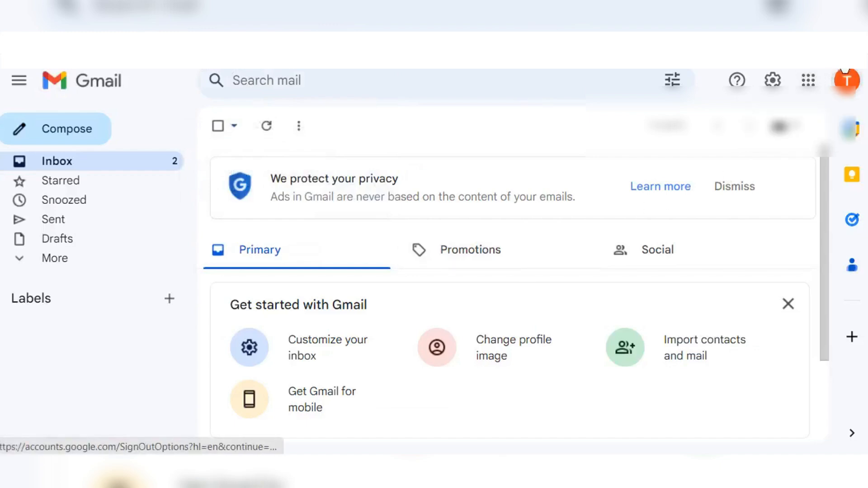
Step: Open the Security section of Manage your Google Account from the Gmail avatar
click(847, 80)
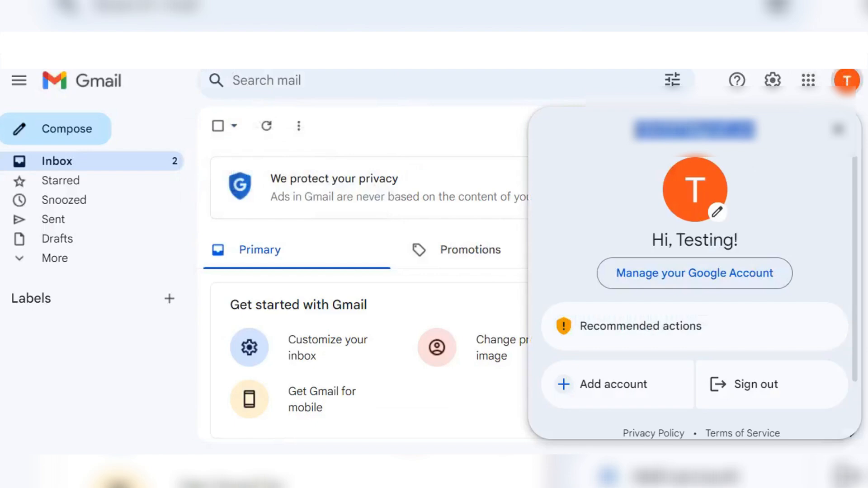
click(392, 104)
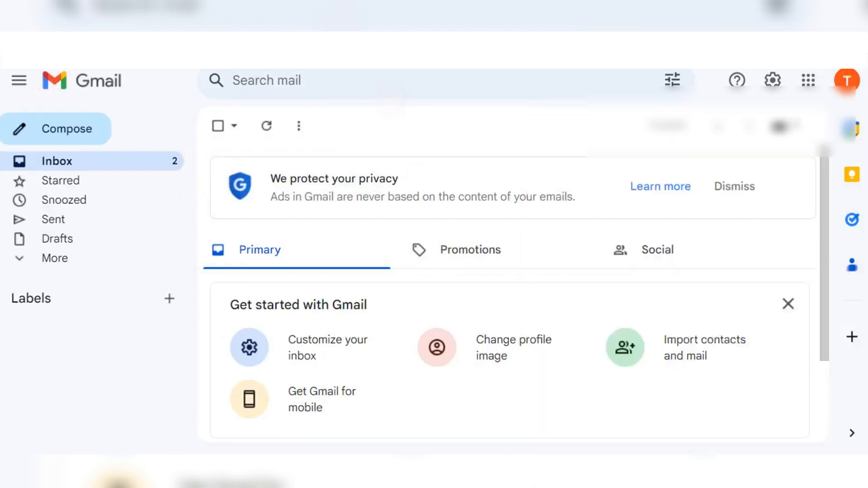
click(64, 247)
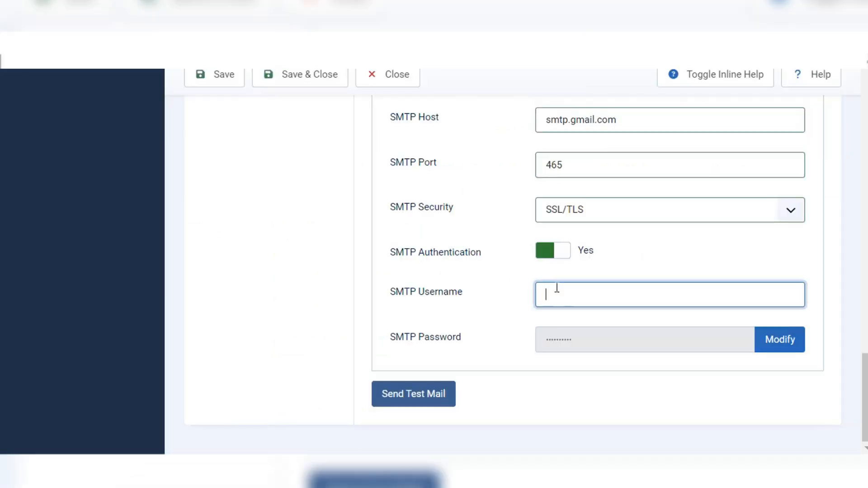
Step: Paste the Gmail address as SMTP Username, unlock SMTP Password with Modify, then switch to Notepad
key(ctrl+v)
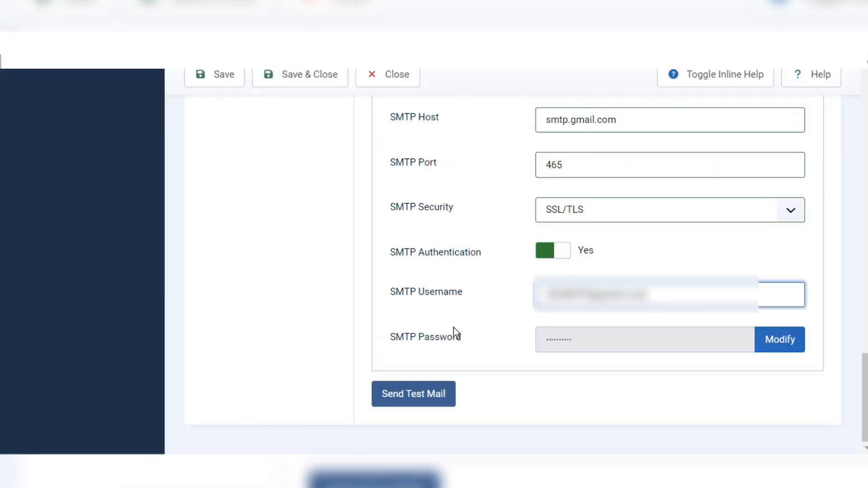
click(440, 333)
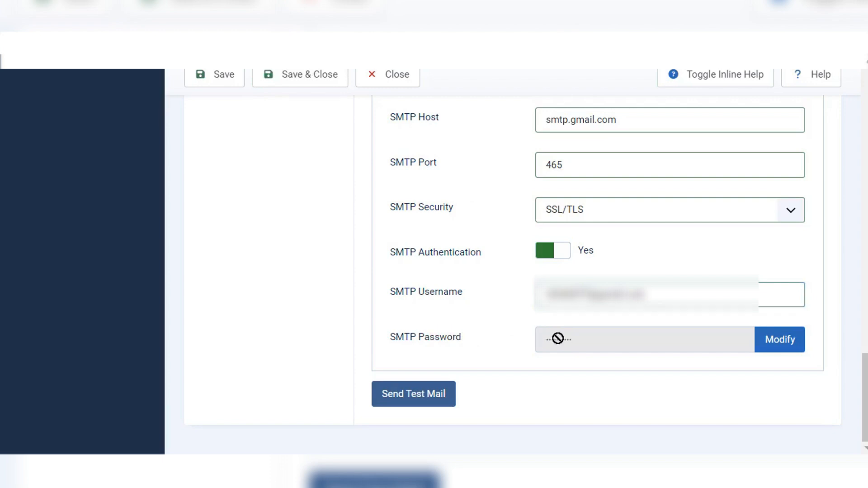
click(783, 345)
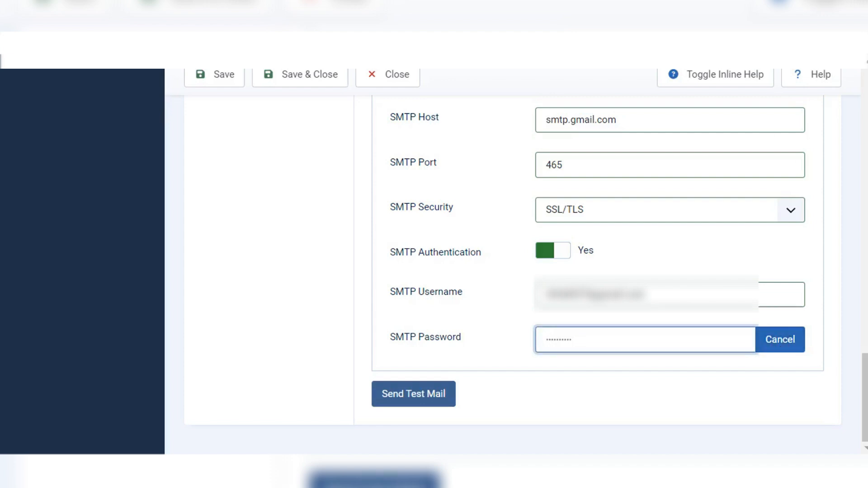
key(alt+Tab)
key(alt+Tab)
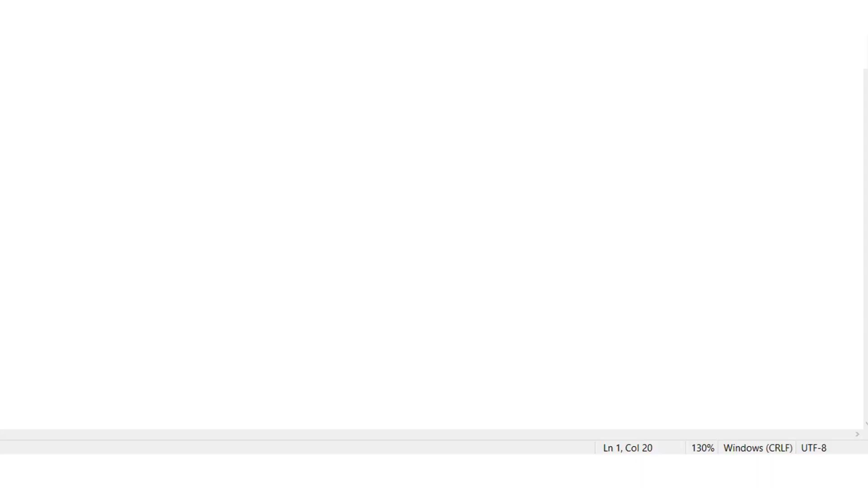
Step: Paste the copied Gmail app password into the SMTP Password field
key(alt+Tab)
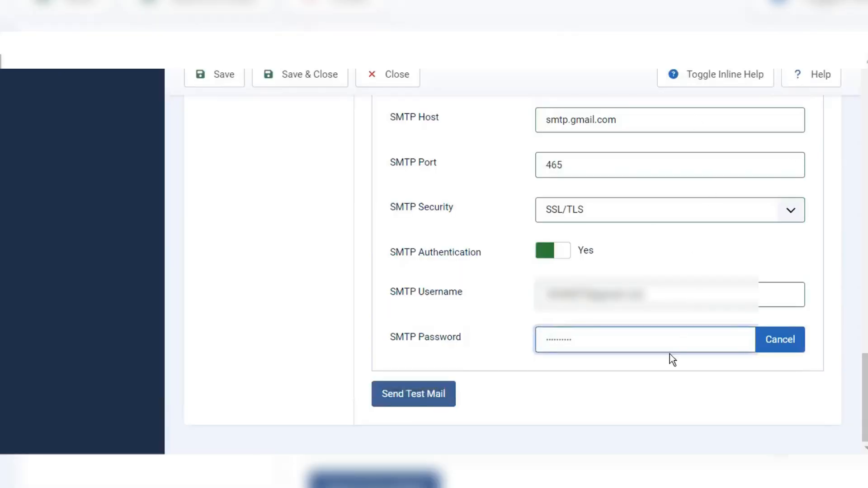
key(ctrl+v)
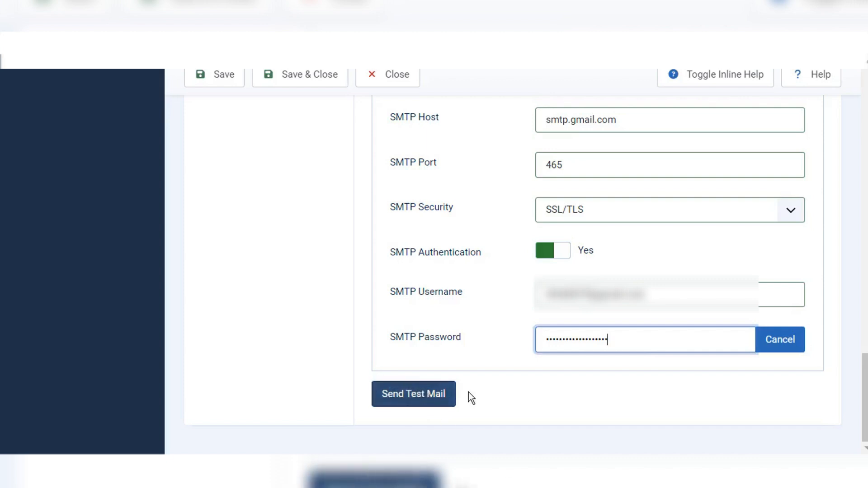
scroll(511, 392, up, 5)
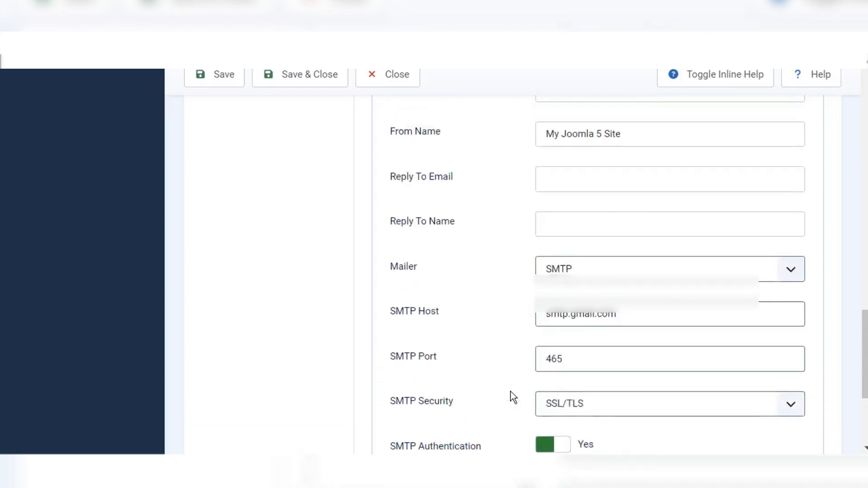
scroll(591, 194, up, 2)
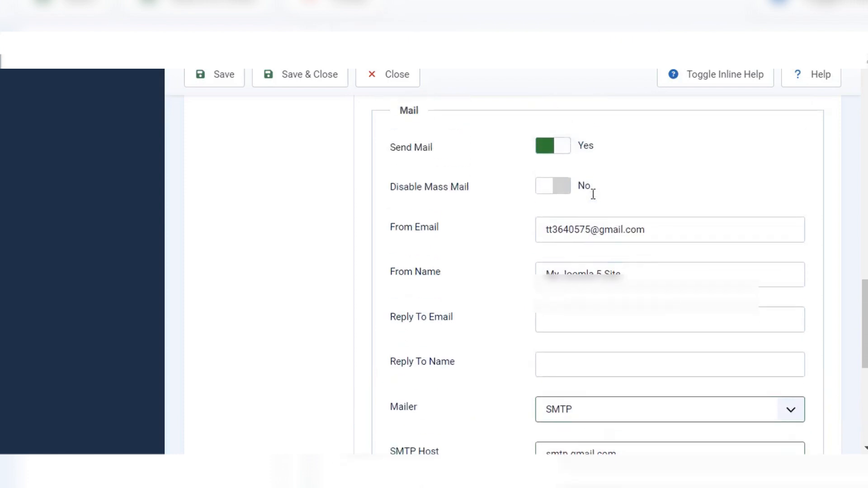
scroll(592, 194, down, 6)
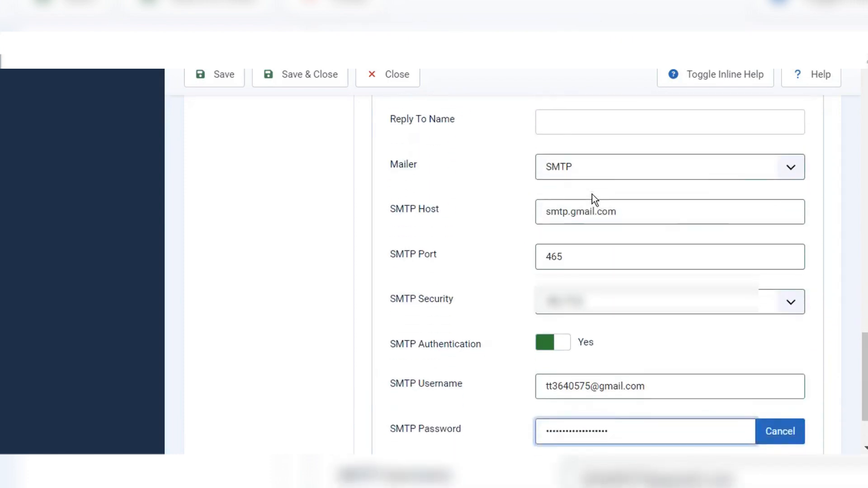
scroll(593, 193, down, 1)
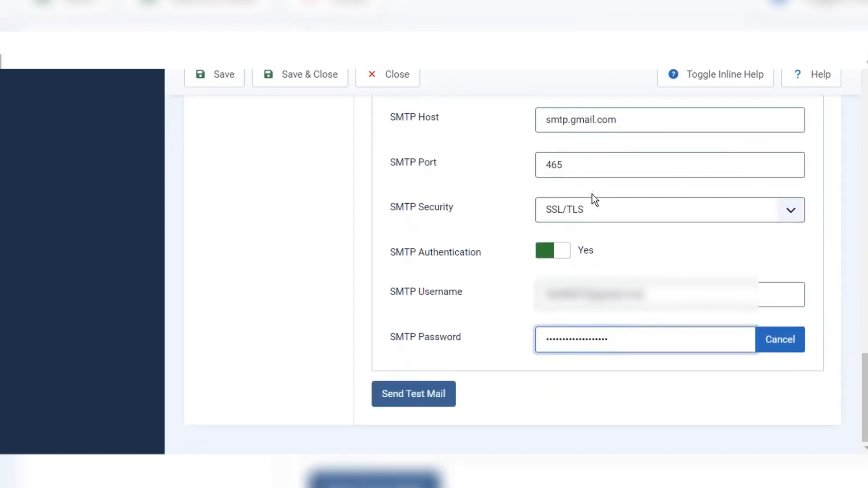
Step: Send a test mail and review the warning that it went to the Gmail address via SMTP fallback
click(426, 397)
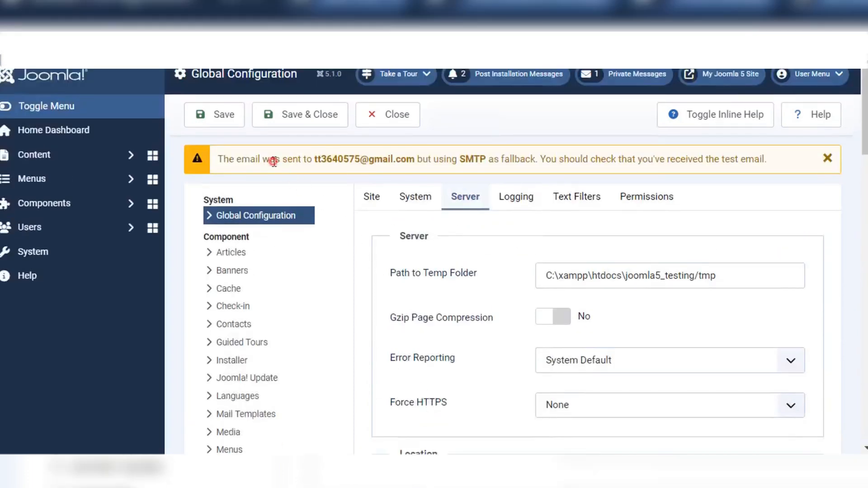
drag(275, 160, 410, 161)
click(407, 159)
drag(313, 159, 424, 161)
click(424, 161)
drag(470, 159, 532, 159)
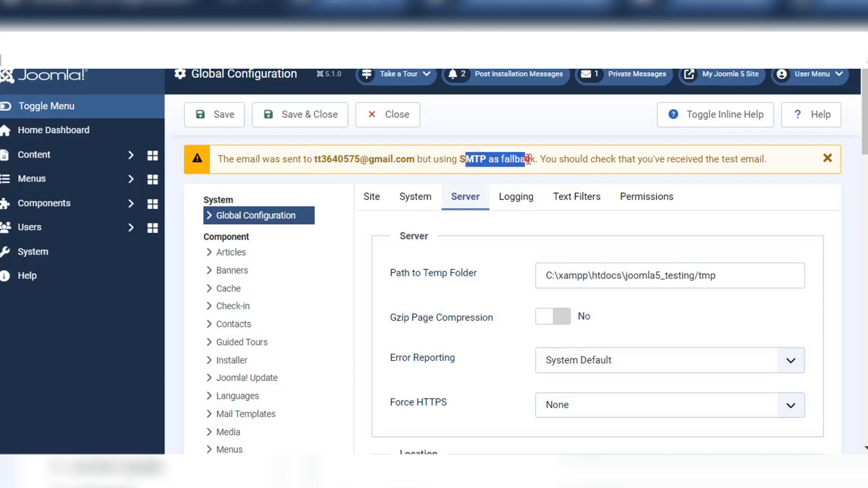
click(530, 159)
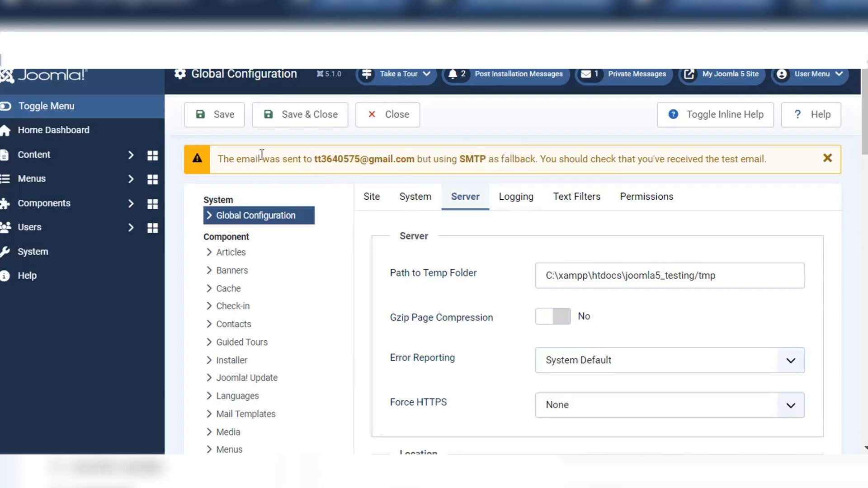
drag(261, 159, 368, 160)
click(371, 159)
drag(314, 159, 415, 163)
click(415, 163)
scroll(688, 300, down, 5)
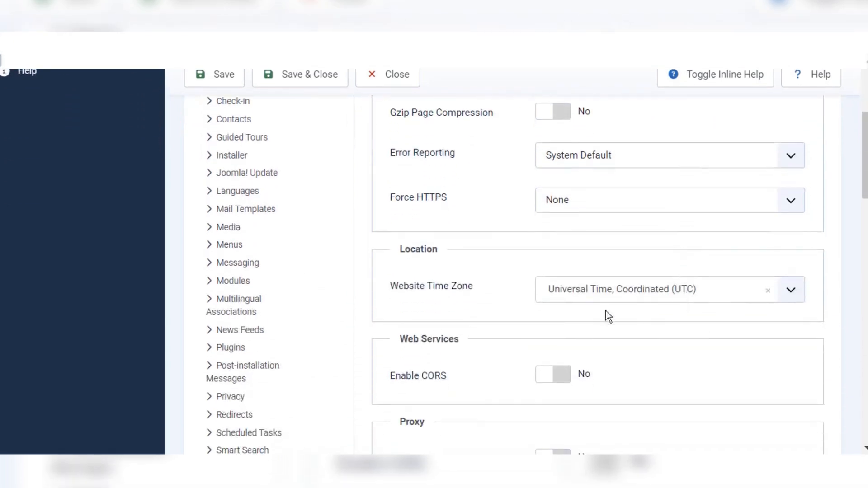
scroll(584, 301, down, 8)
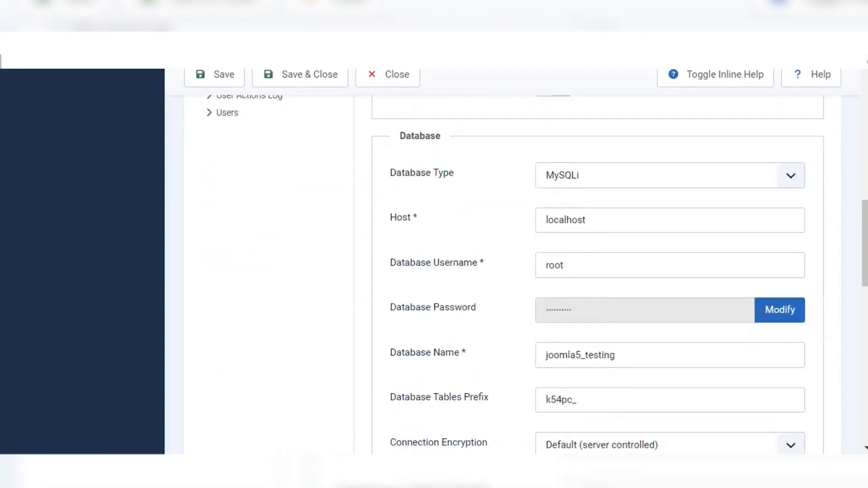
Step: Open Gmail in a new tab via 'gm' and check the inbox for the test mail
click(548, 13)
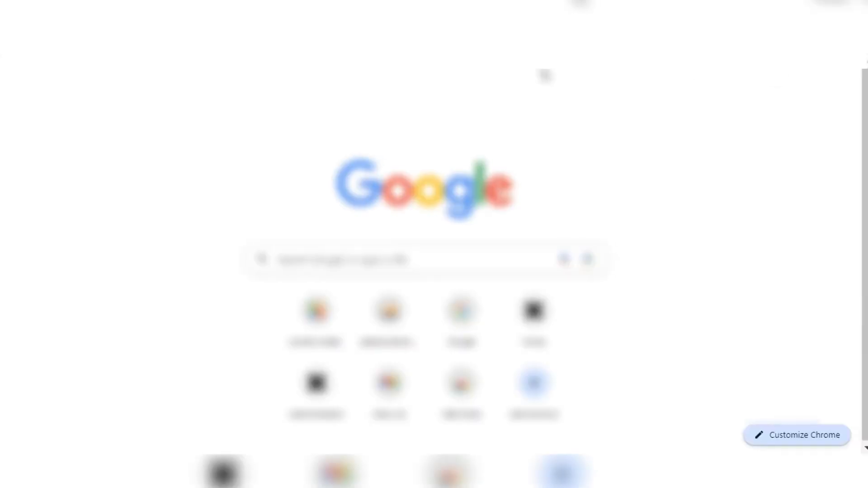
text(gm)
key(Return)
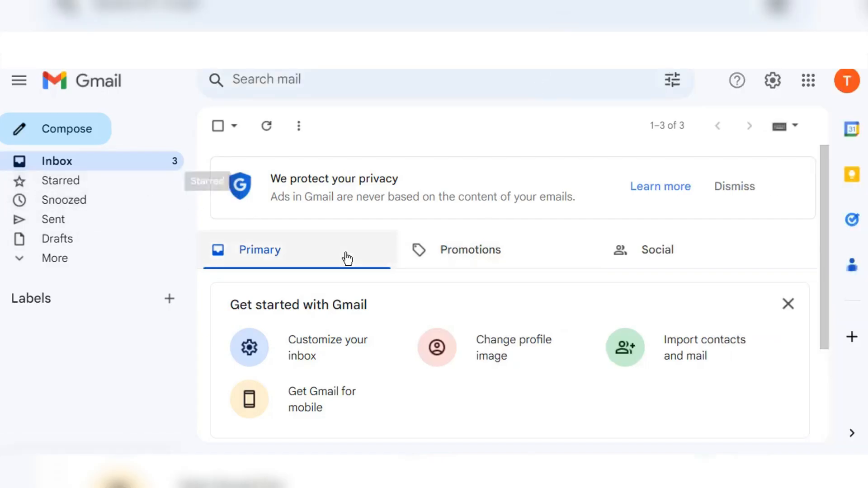
scroll(346, 256, down, 3)
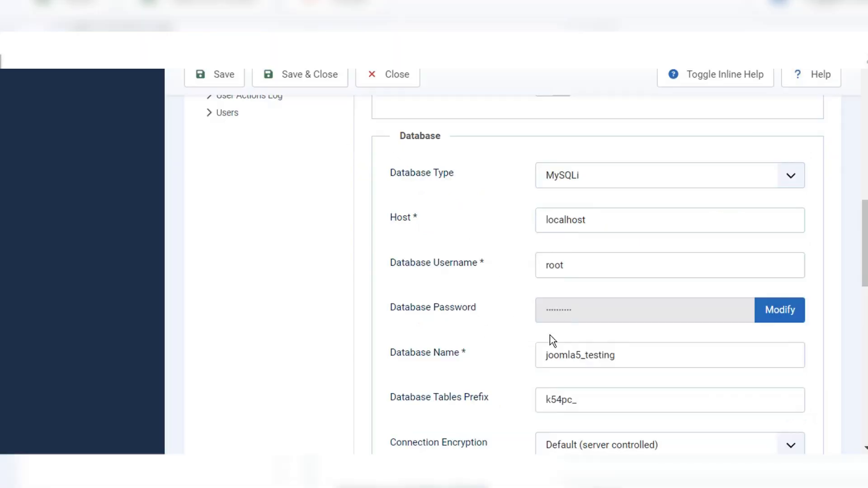
Step: Review the Gmail SMTP fields and save the Global Configuration with Save & Close
scroll(550, 335, down, 16)
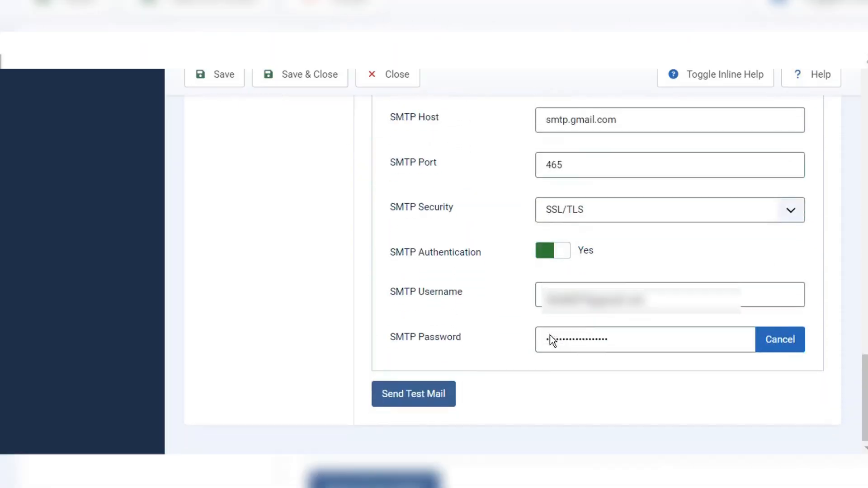
scroll(551, 336, up, 1)
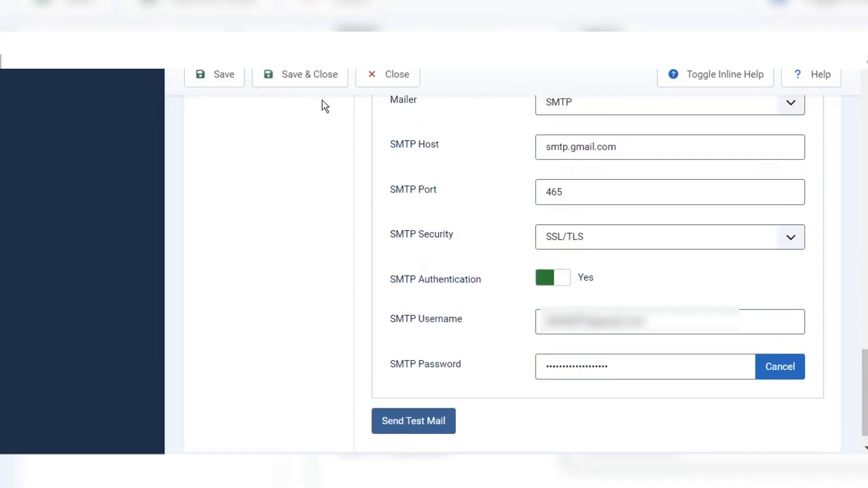
click(303, 74)
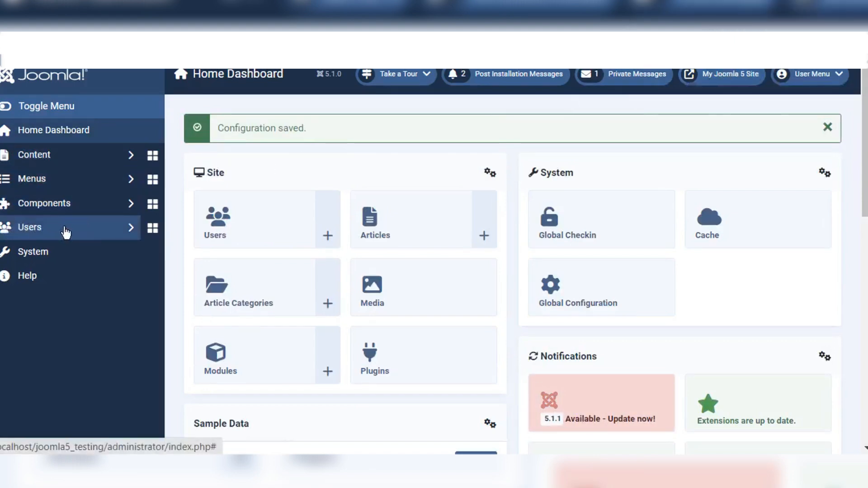
Step: Delete the Testing user from the Users list, leaving only Admin, then go to the site front end
click(65, 230)
click(65, 252)
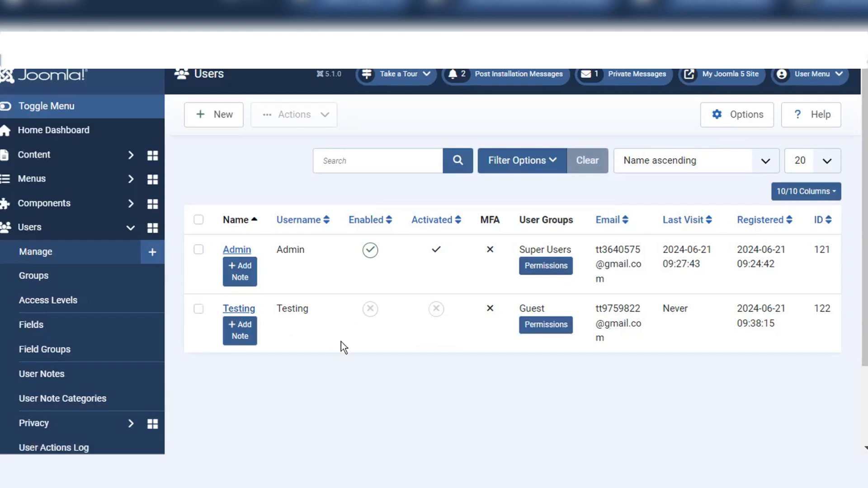
click(198, 309)
click(296, 113)
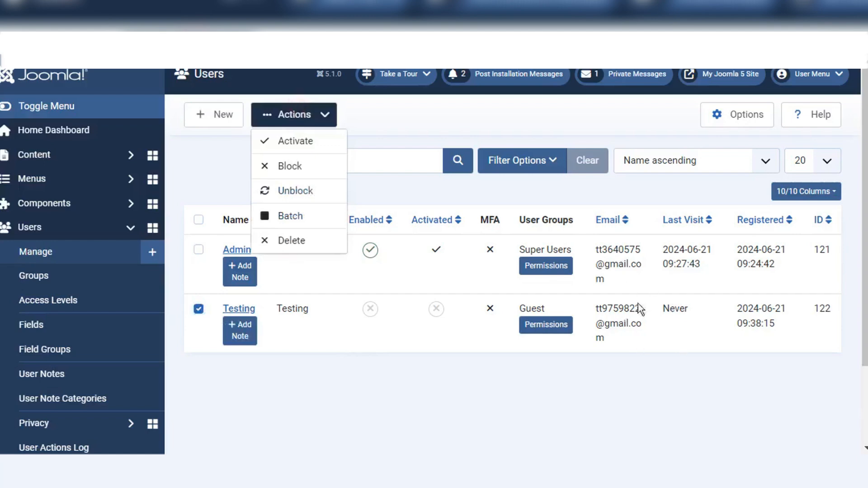
click(299, 241)
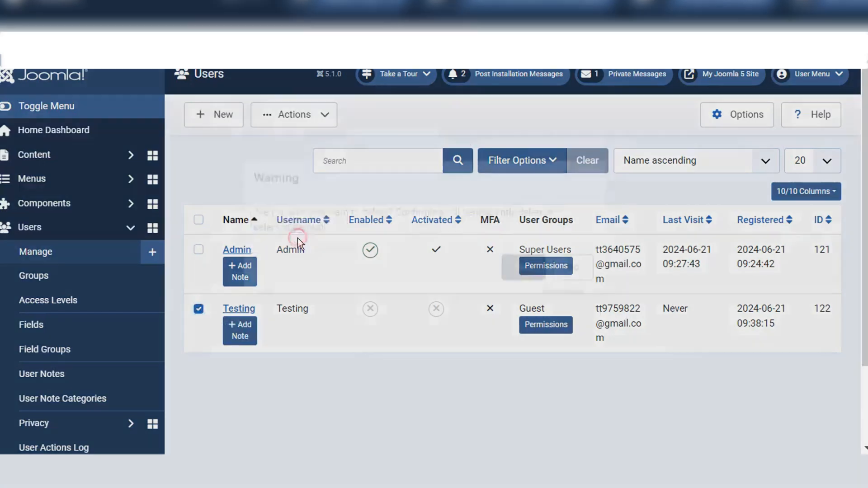
click(525, 297)
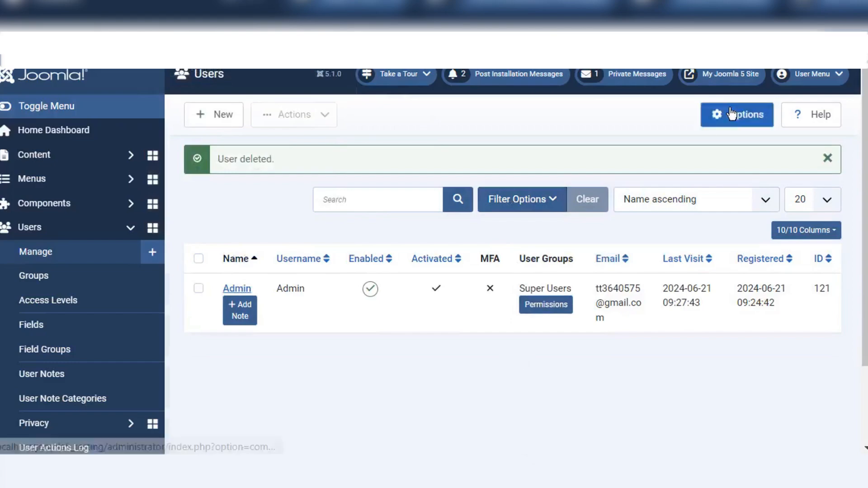
click(708, 77)
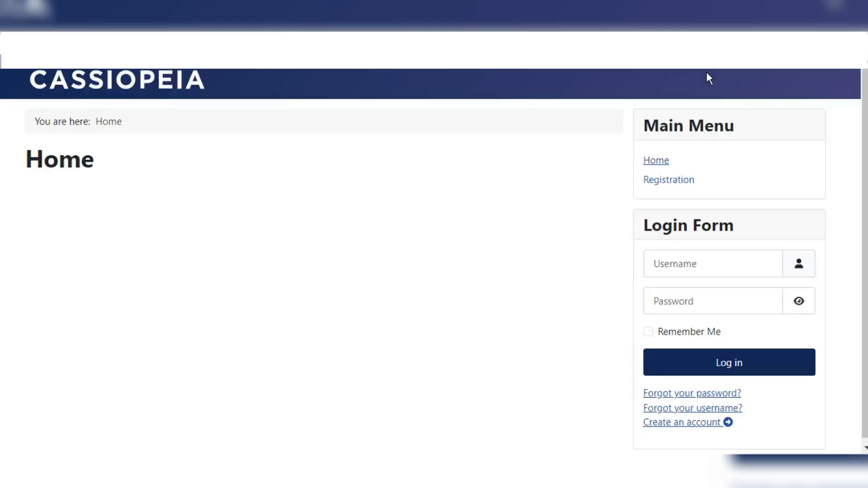
Step: Submit the Registration form for Testing, entering the account password in both password fields
click(666, 180)
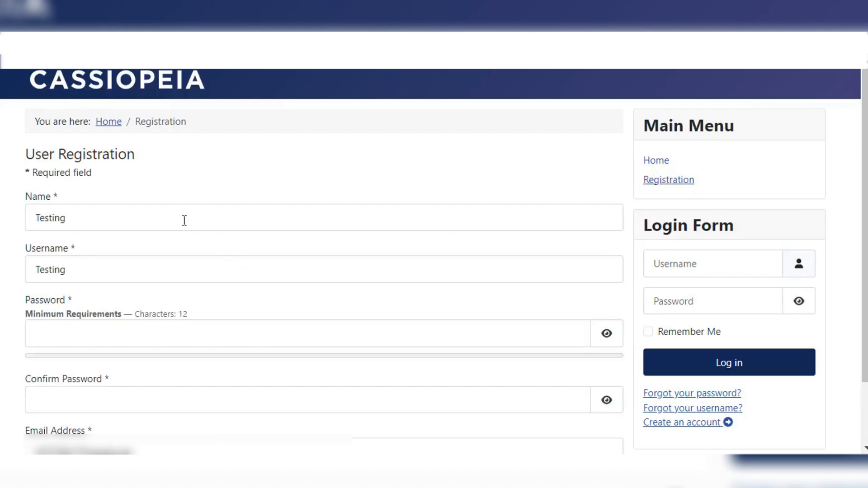
scroll(184, 220, down, 1)
scroll(184, 221, down, 1)
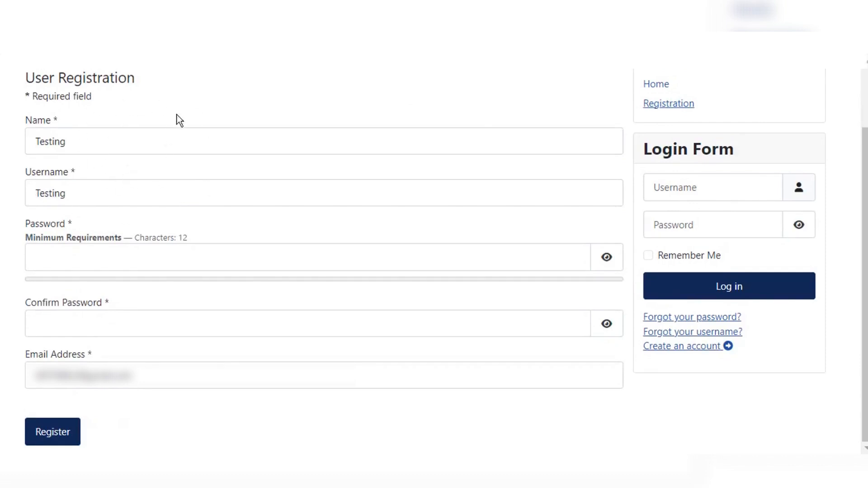
click(110, 251)
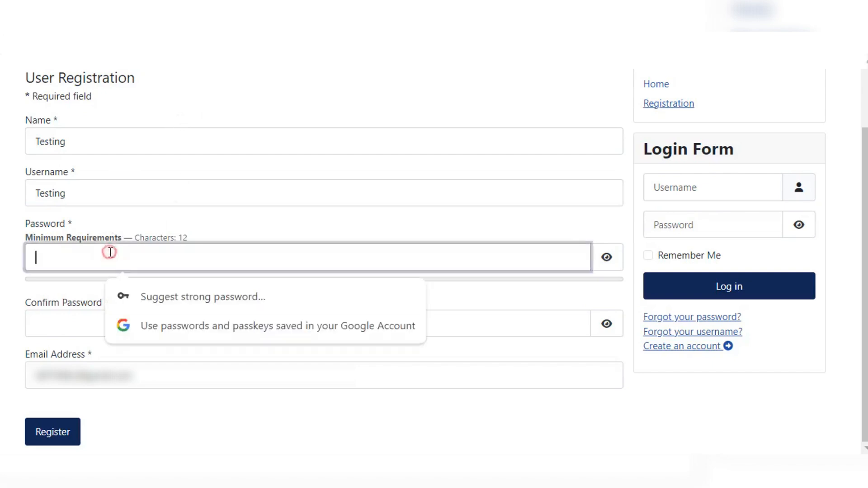
text(••••)
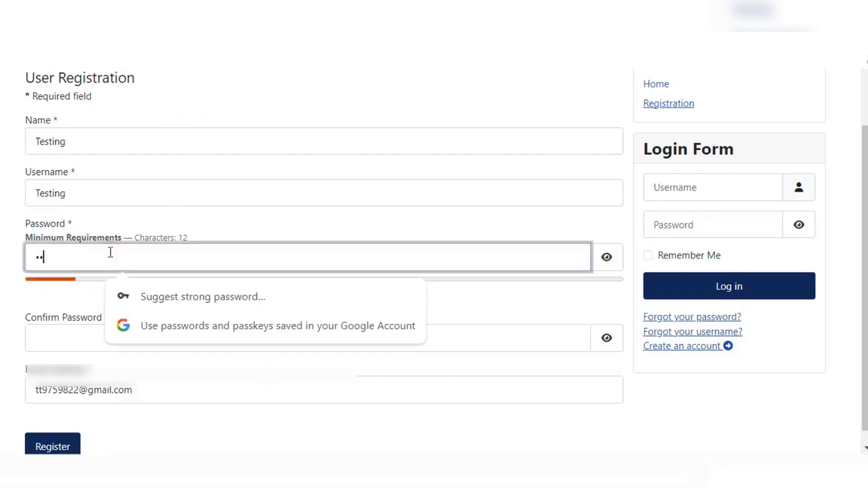
text(••••••)
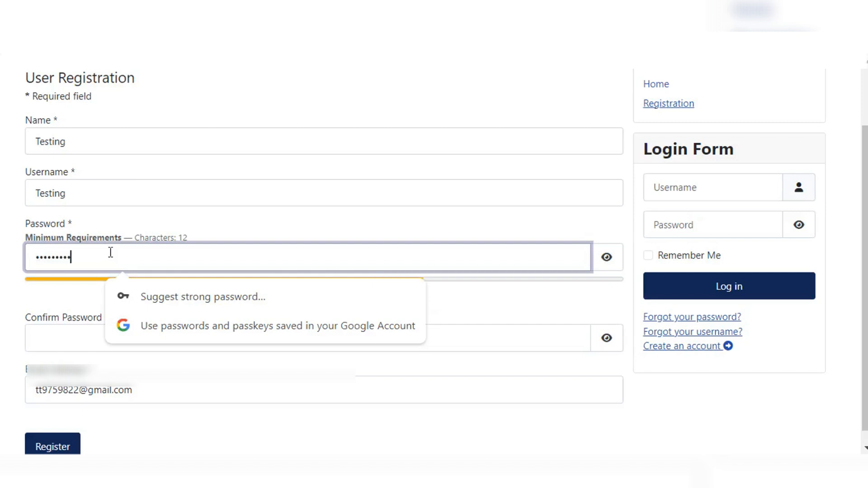
text(••)
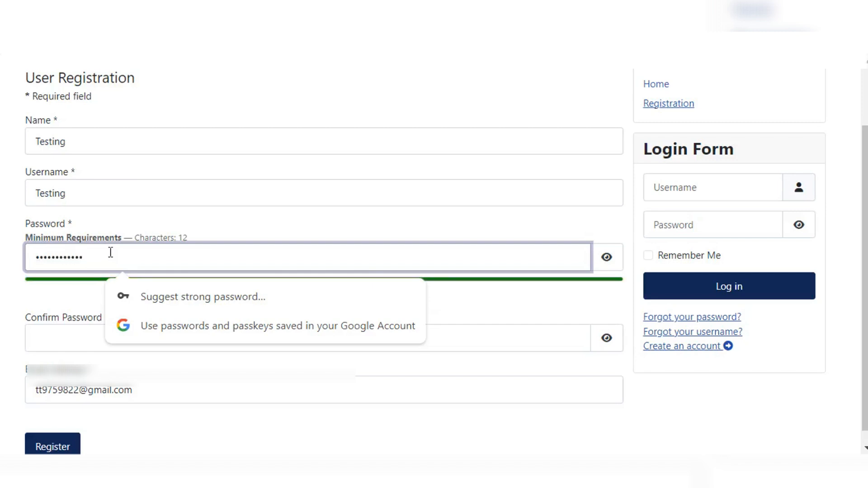
key(Tab)
key(Tab)
text(••••)
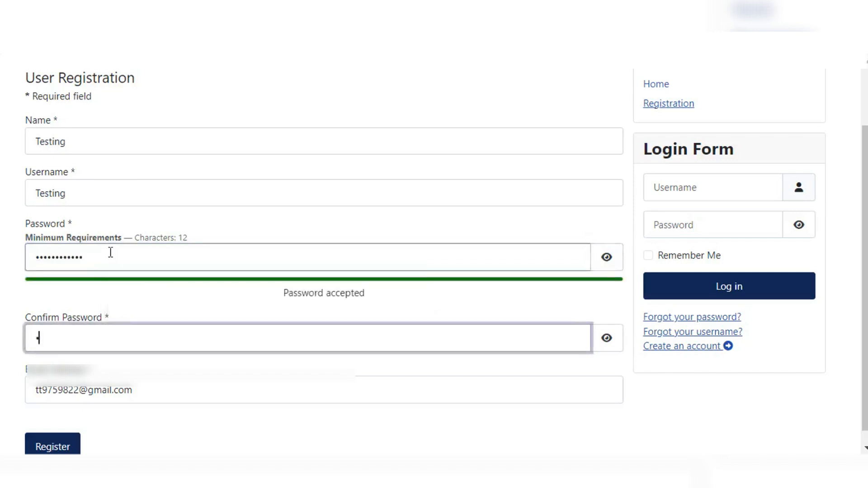
text(••••••••)
scroll(159, 350, down, 1)
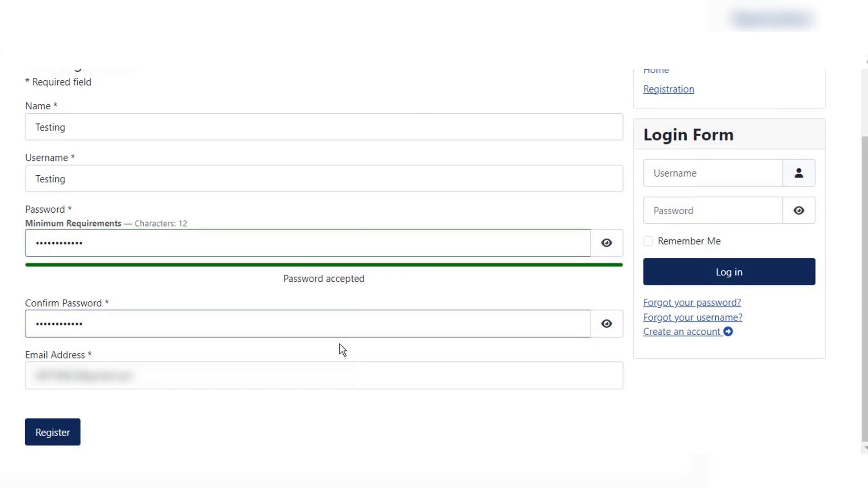
click(49, 433)
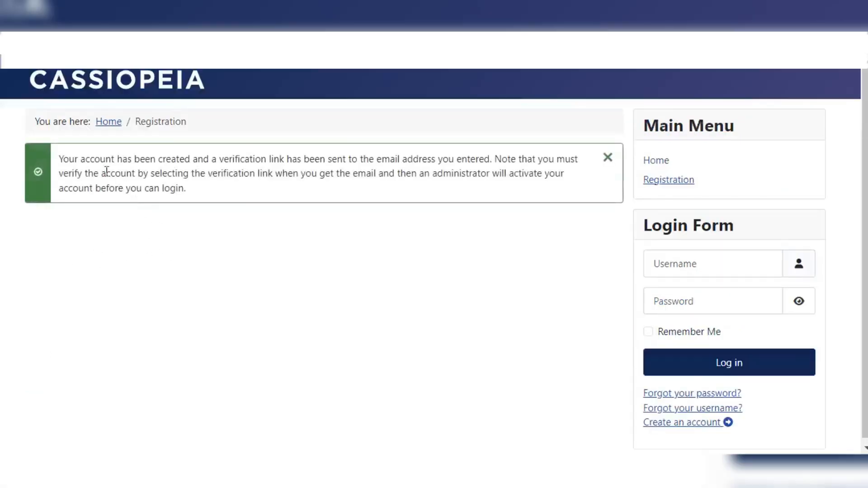
Step: Highlight and read the green account-created confirmation message
drag(94, 159, 265, 160)
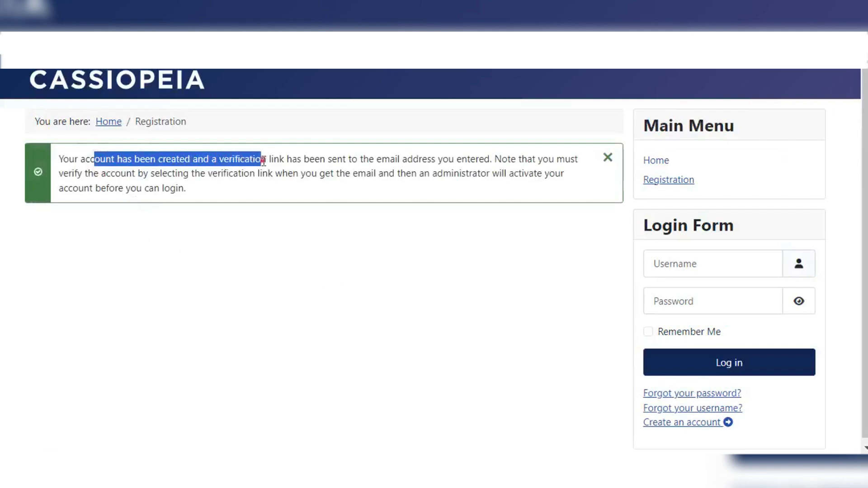
click(264, 161)
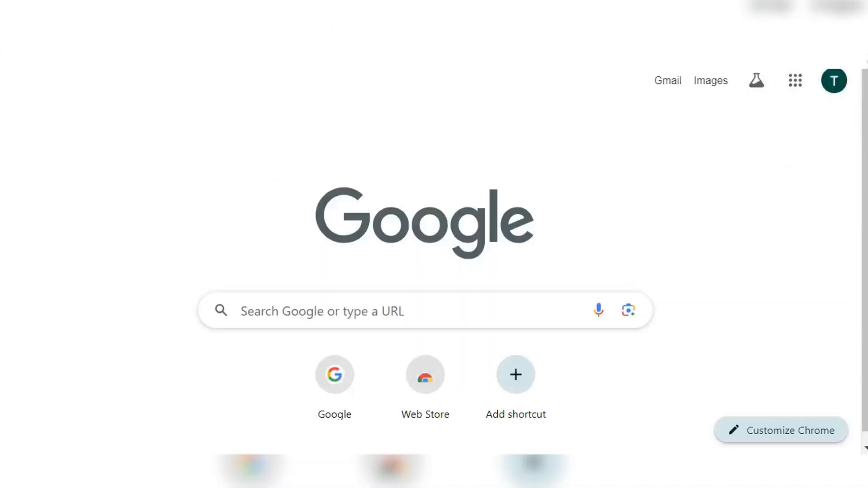
Step: Go to gmail.com and open the 'Account Details for Testing at My Joomla 5 Site' email
text(gmail.com)
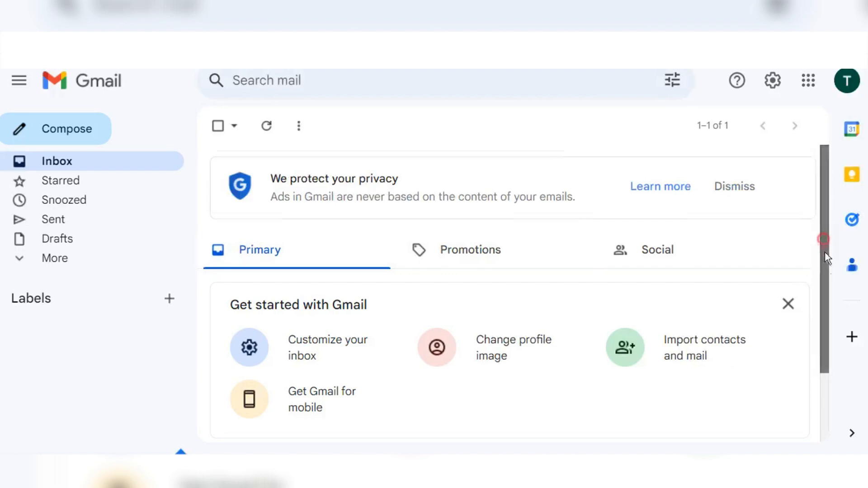
scroll(829, 290, down, 2)
scroll(832, 302, down, 1)
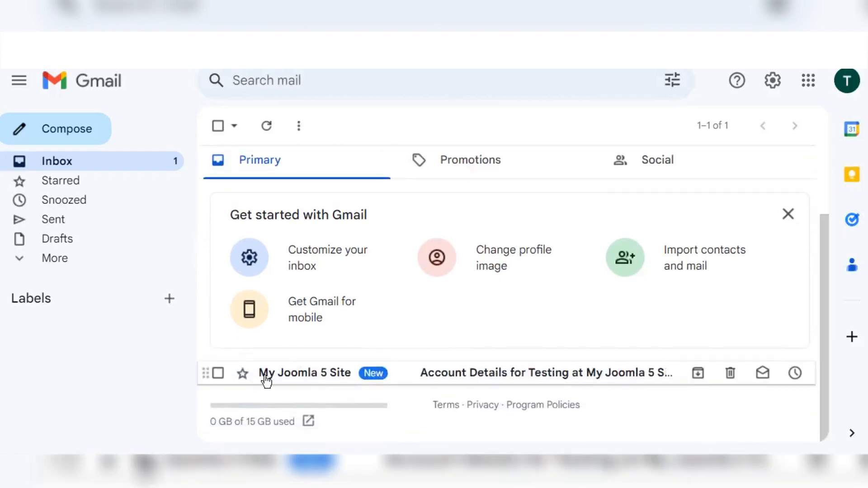
click(484, 373)
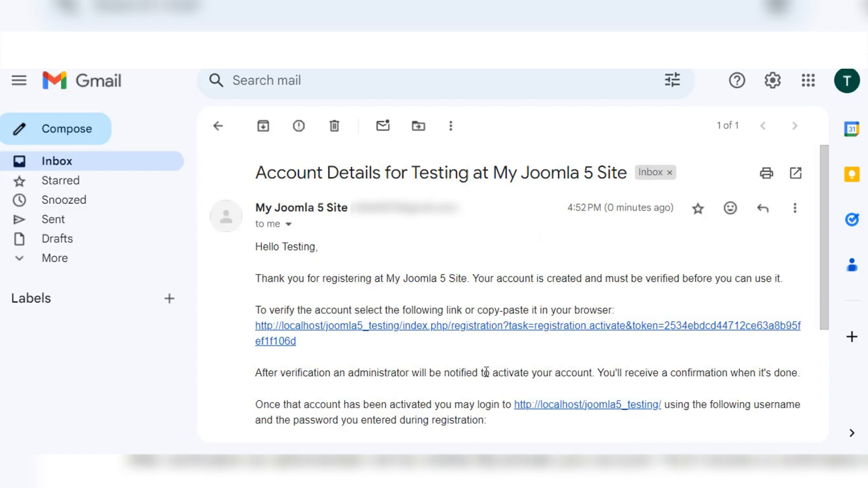
Step: Read the email body, highlighting the greeting name, the registration sentence and 'must be verified'
double_click(305, 247)
click(326, 261)
double_click(309, 247)
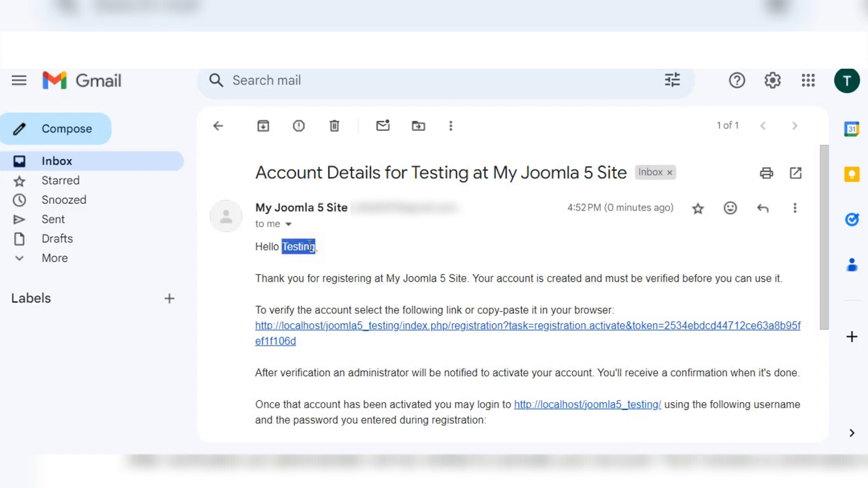
click(340, 247)
drag(319, 279, 508, 279)
click(510, 278)
drag(606, 279, 685, 285)
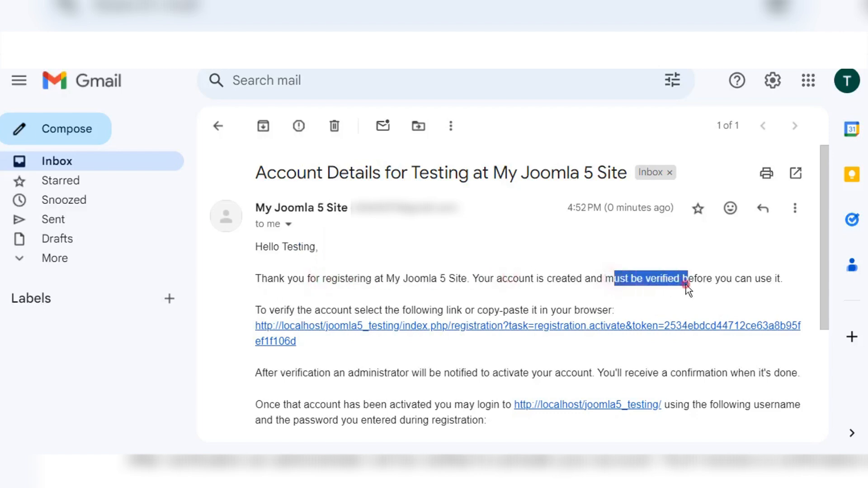
click(685, 284)
scroll(685, 285, down, 3)
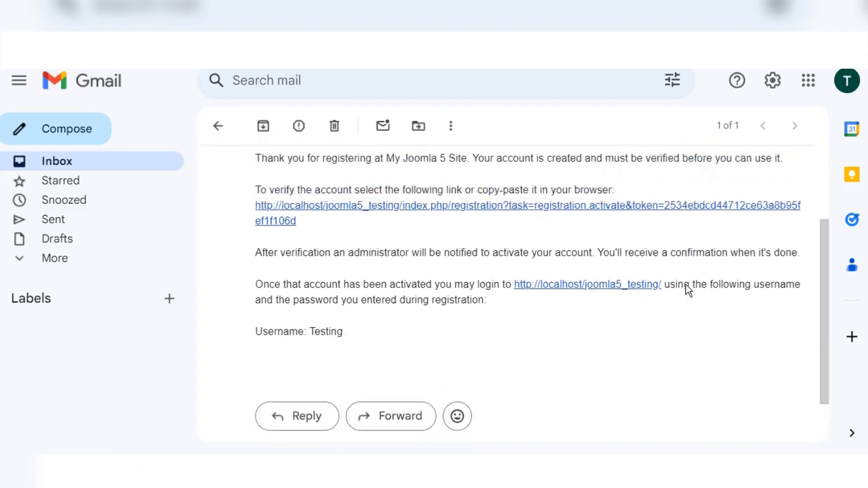
scroll(685, 284, up, 1)
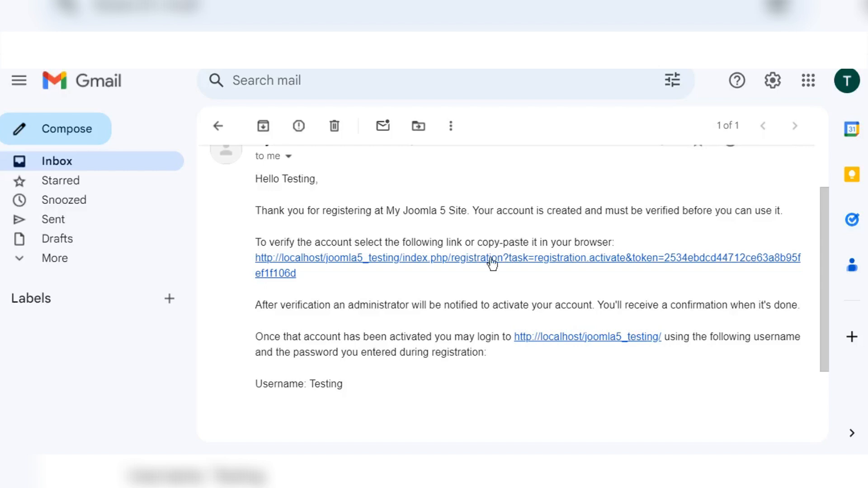
Step: Follow the email's verification link to activate the Testing account
click(408, 259)
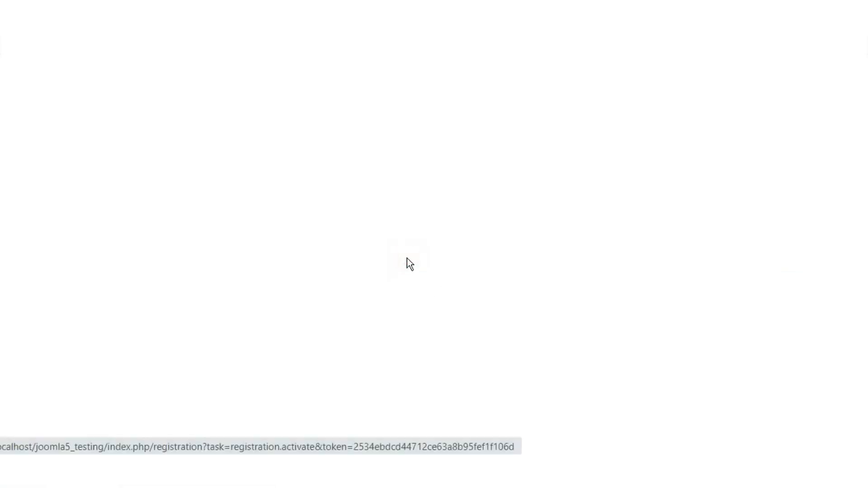